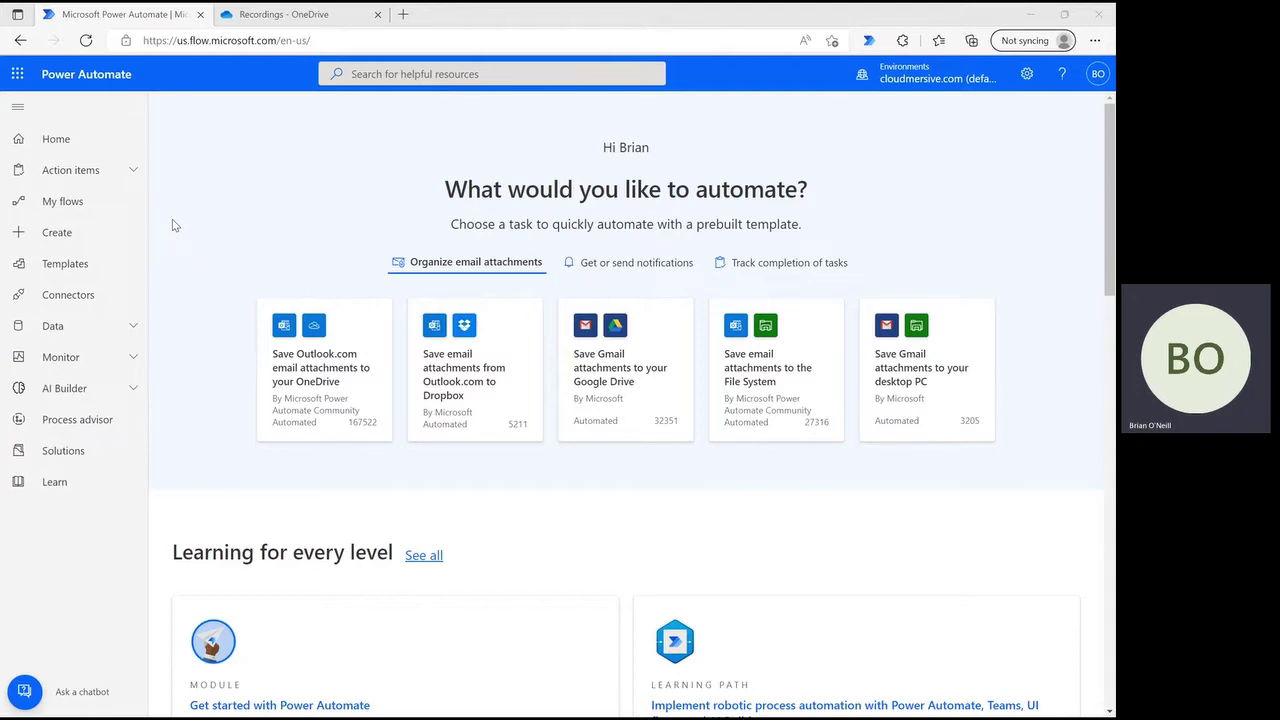
- Go from the Power Automate home page to the Create page
left_click(86, 236)
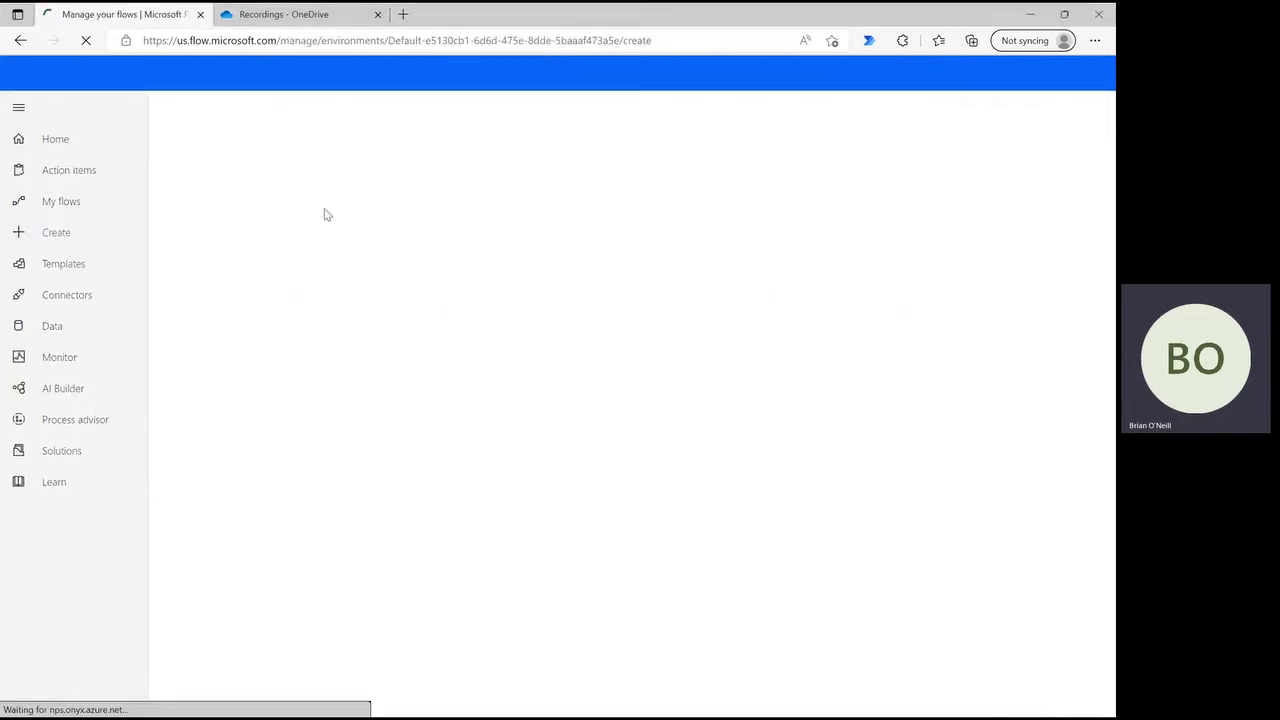
- Create an instant cloud flow named 'autodetect content' with the 'Manually trigger a flow' trigger
left_click(392, 258)
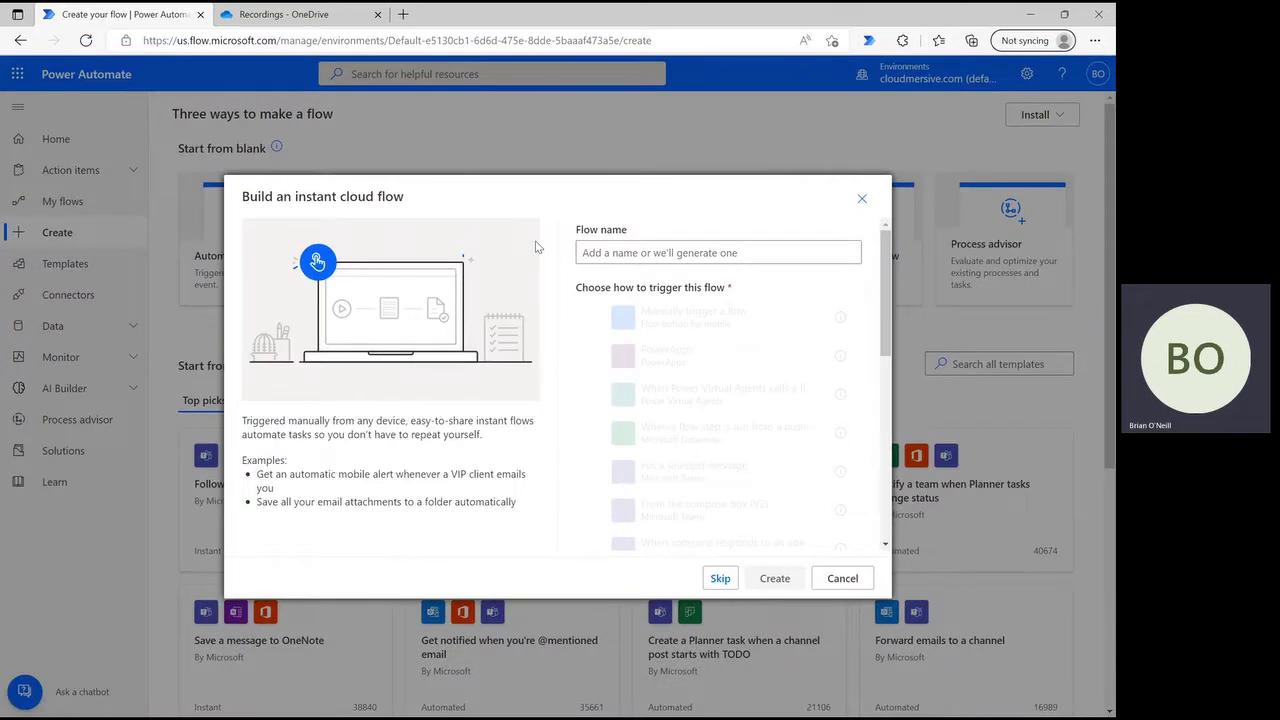
left_click(651, 253)
type("autodetect content")
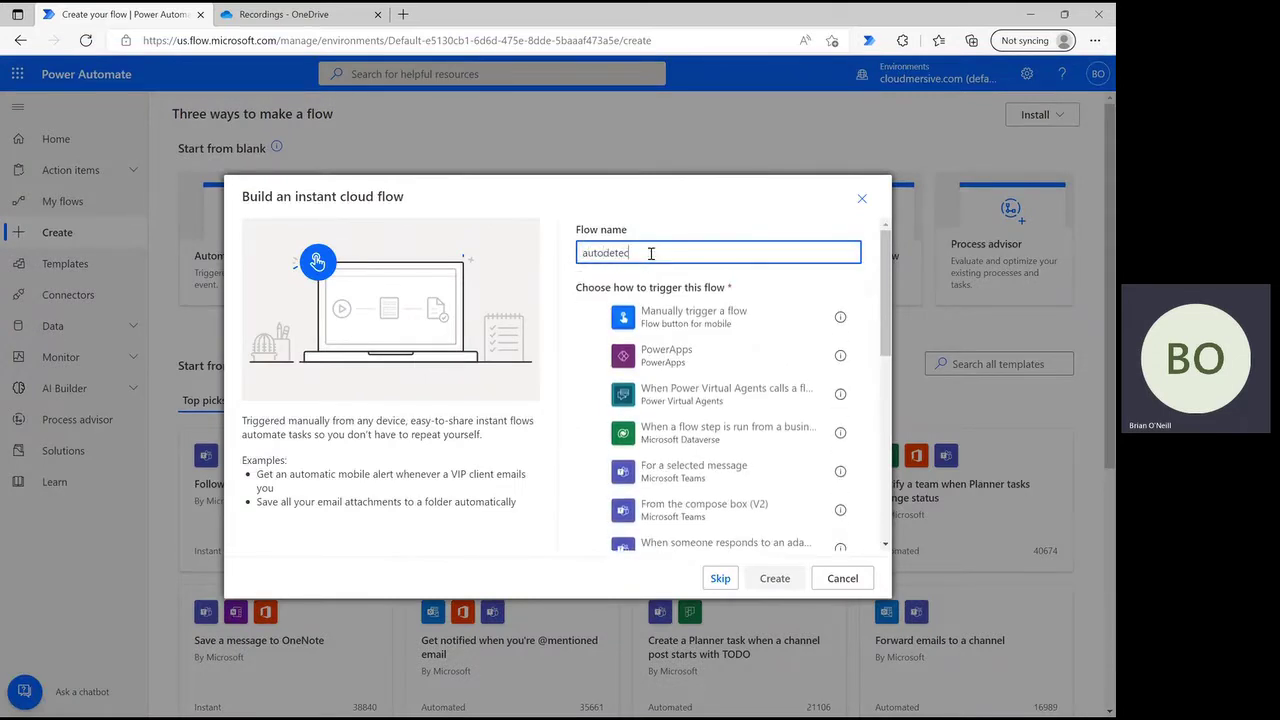
left_click(690, 318)
left_click(775, 580)
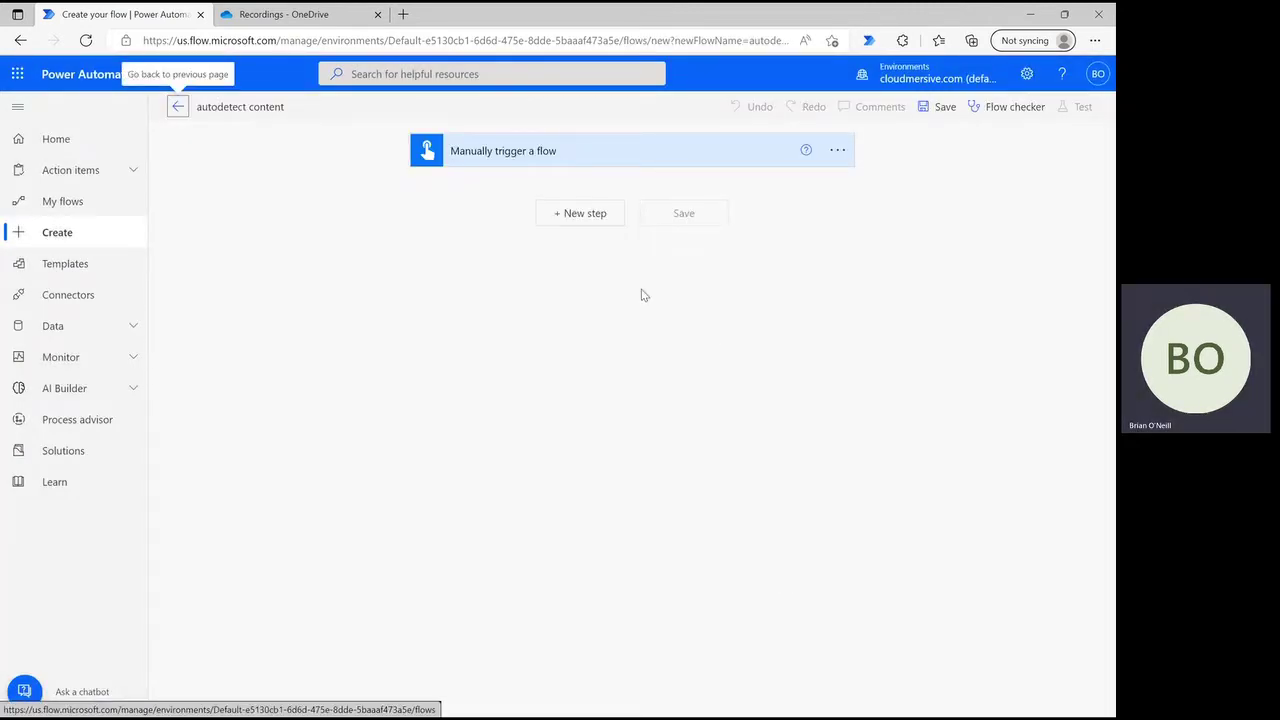
left_click(585, 213)
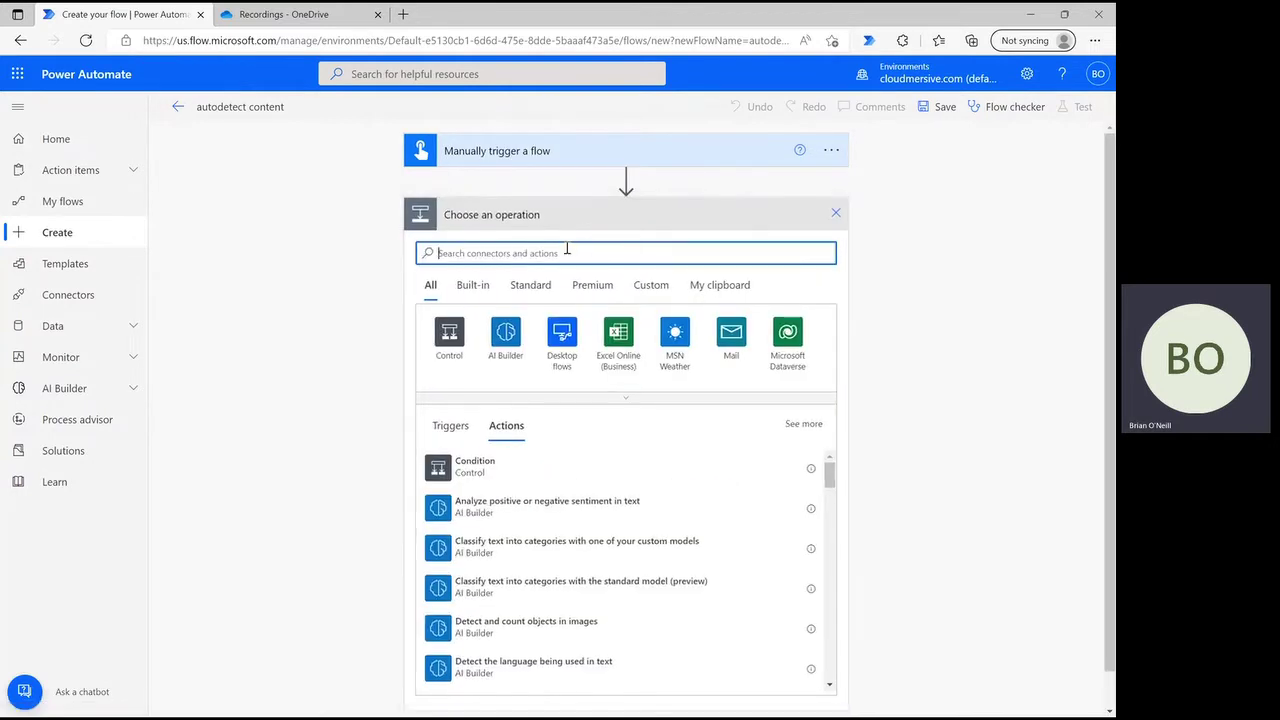
- Add the SharePoint Get file content action with Site Address set to Content Team
type("get file content")
left_click(487, 563)
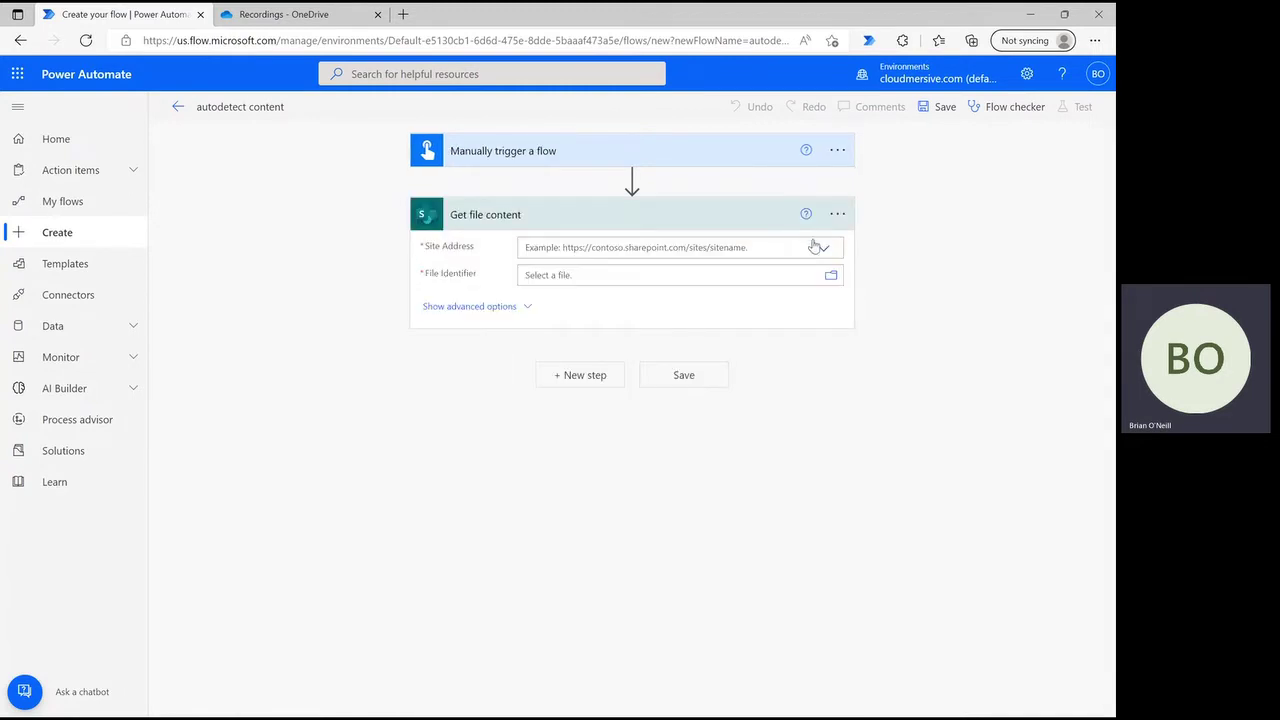
left_click(818, 248)
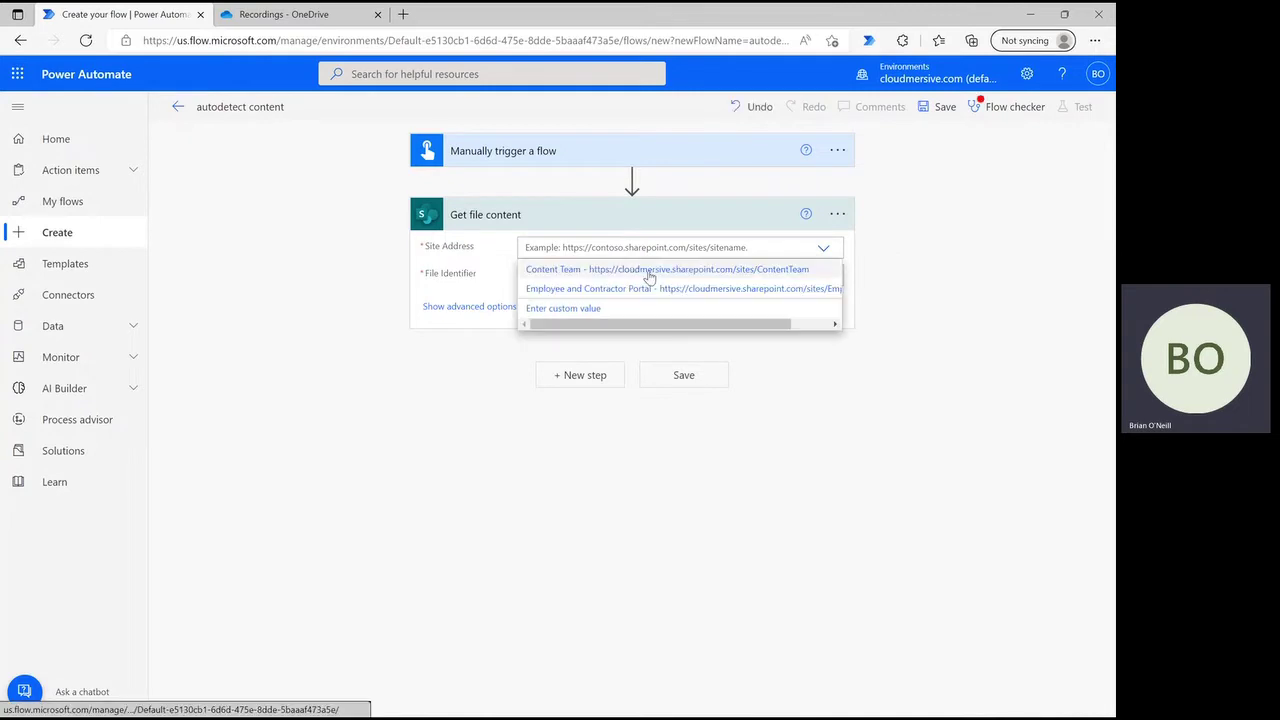
left_click(651, 273)
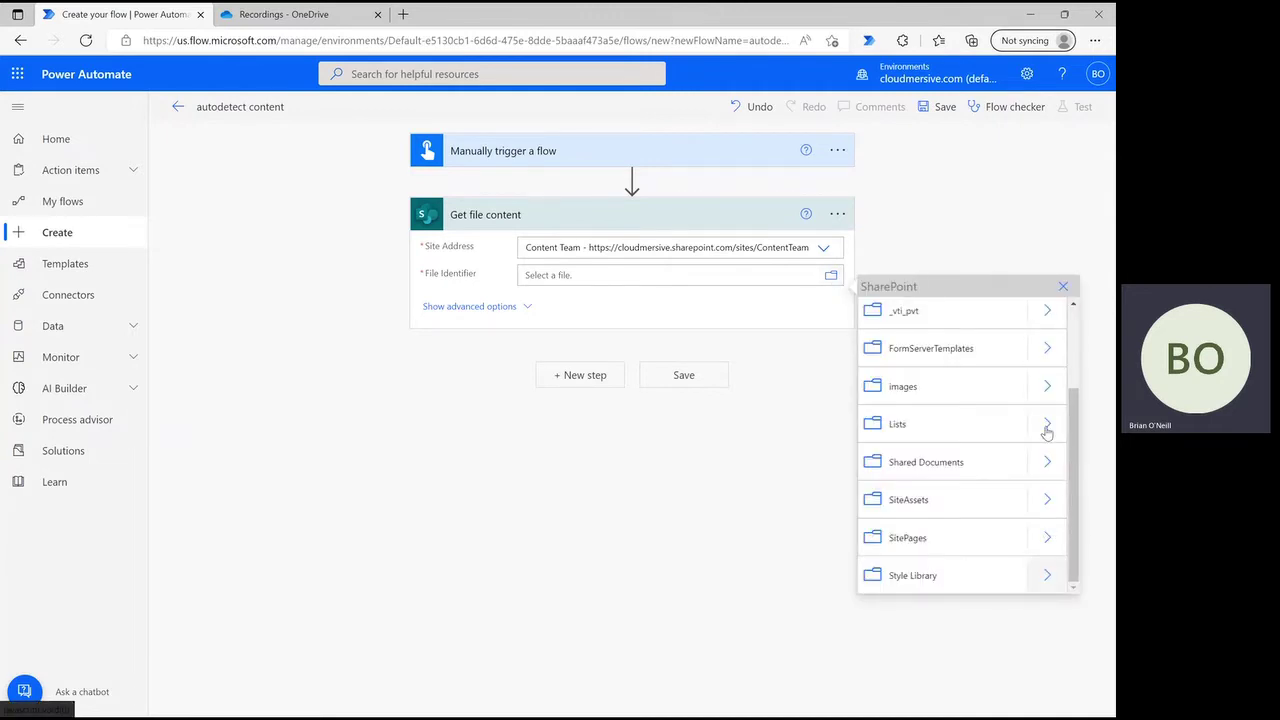
- Choose /Shared Documents/Power Automate Samples/Sample PDF.pdf as the file to read
left_click(1049, 464)
scroll(991, 477, "down", 3)
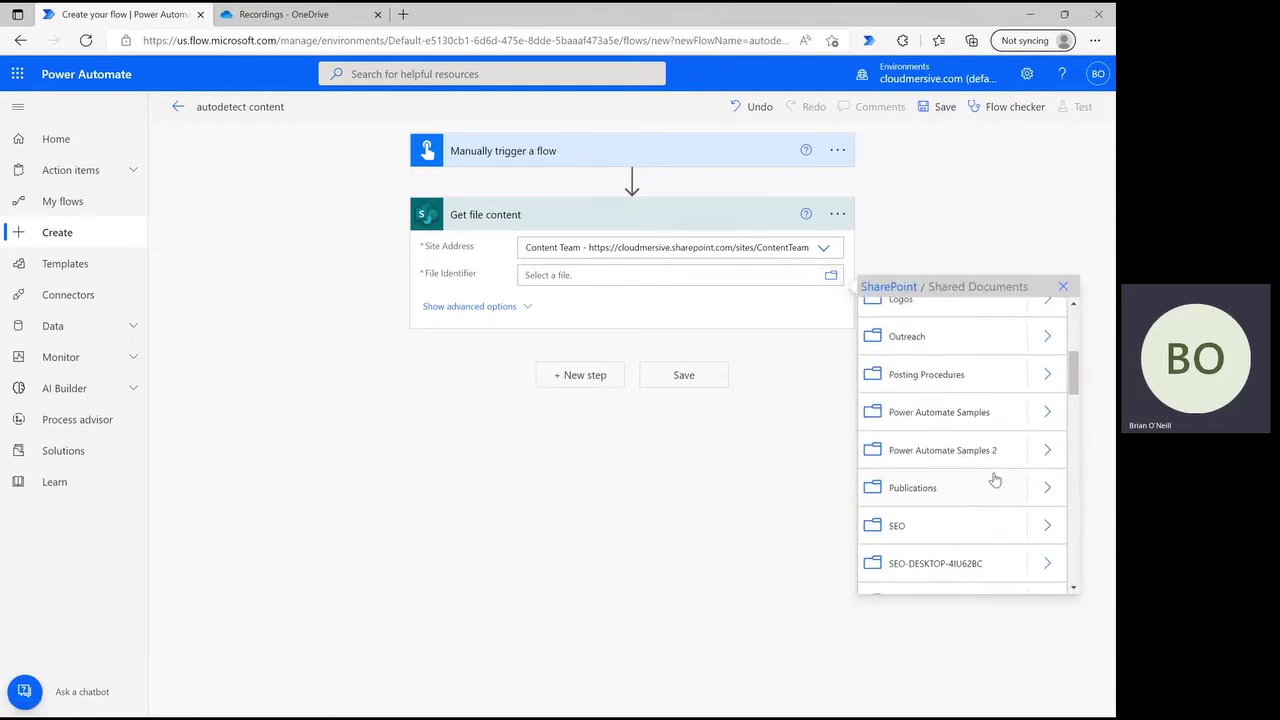
left_click(1037, 416)
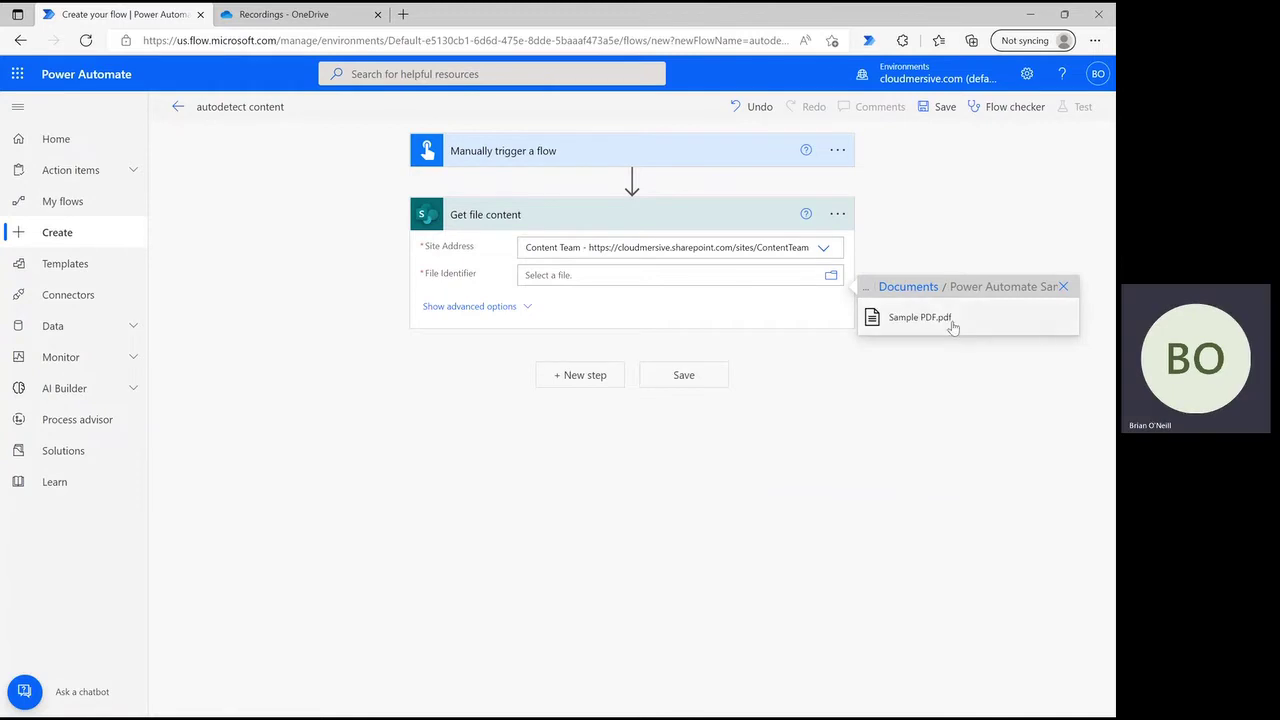
left_click(950, 322)
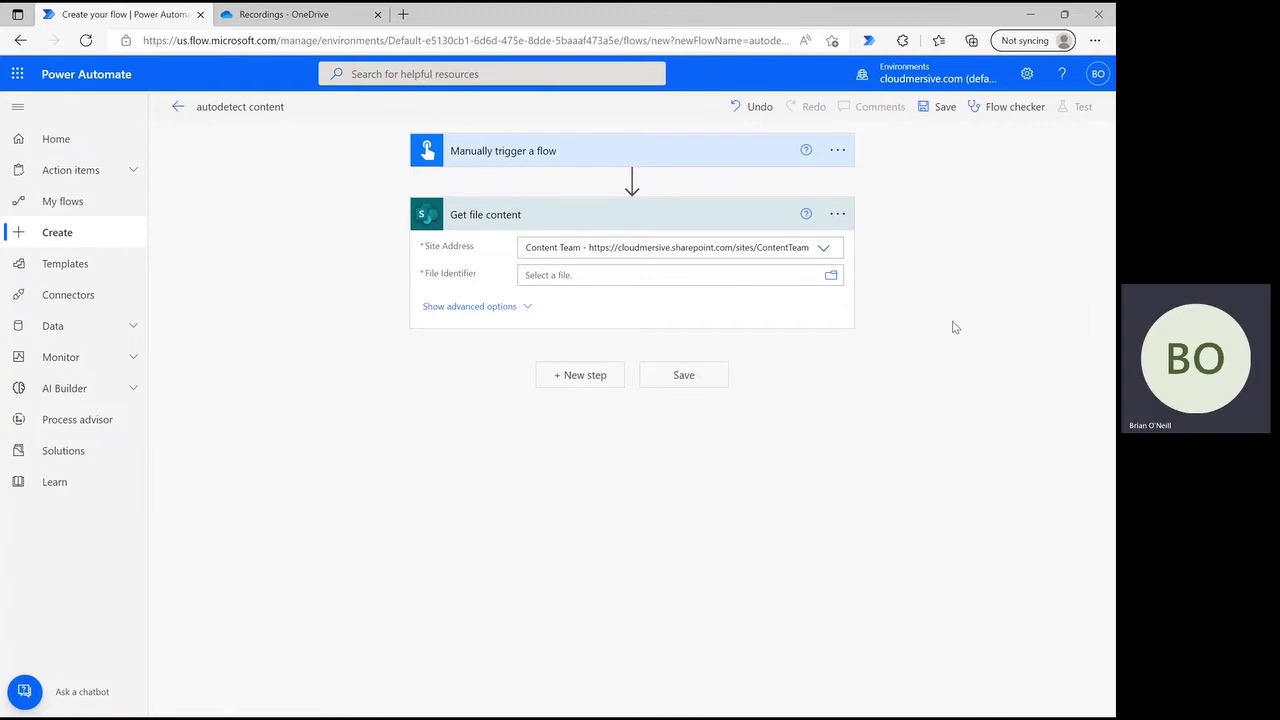
left_click(590, 390)
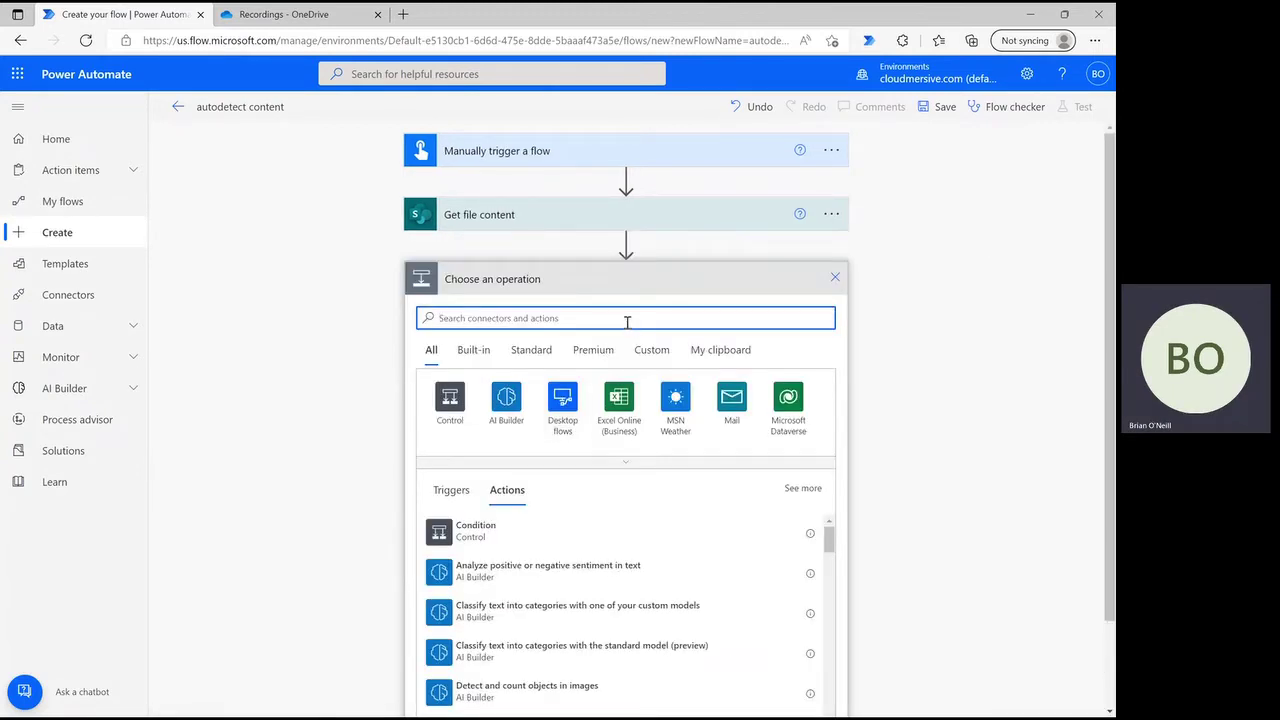
- Add 'Autodetect content type and validate' from the Cloudmersive Document Conversion connector
type("cloudmersive")
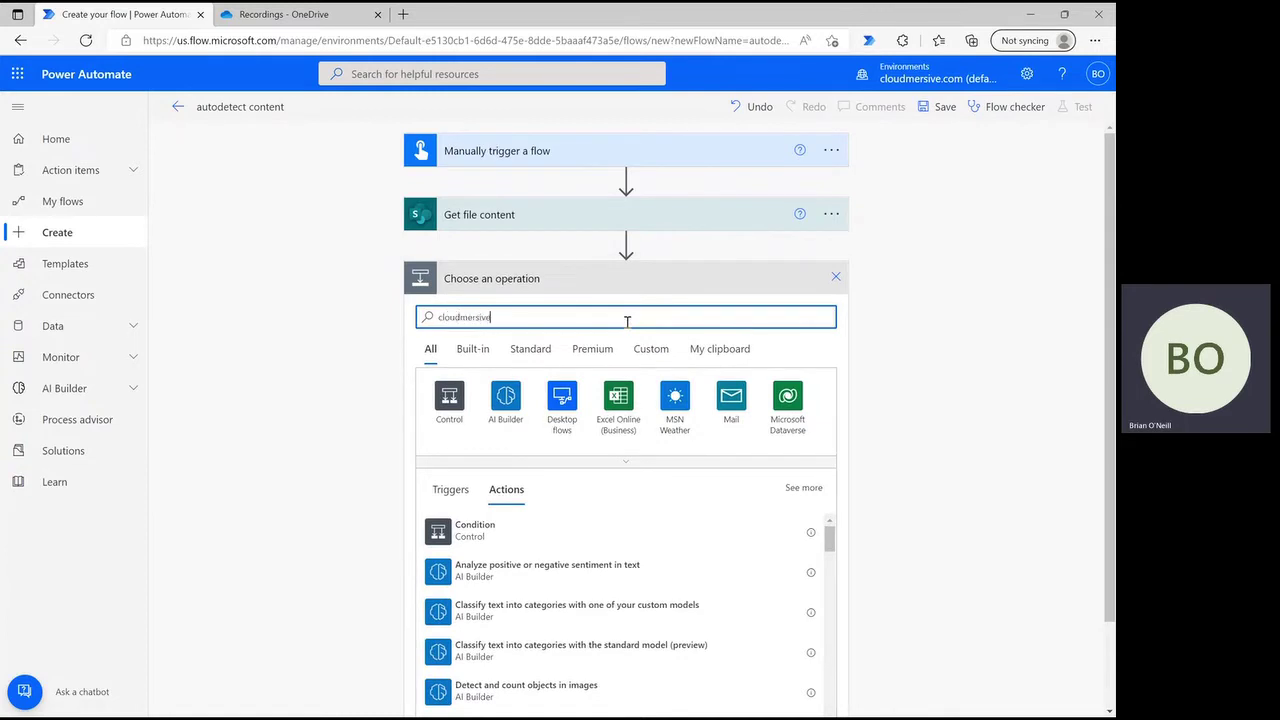
left_click(604, 464)
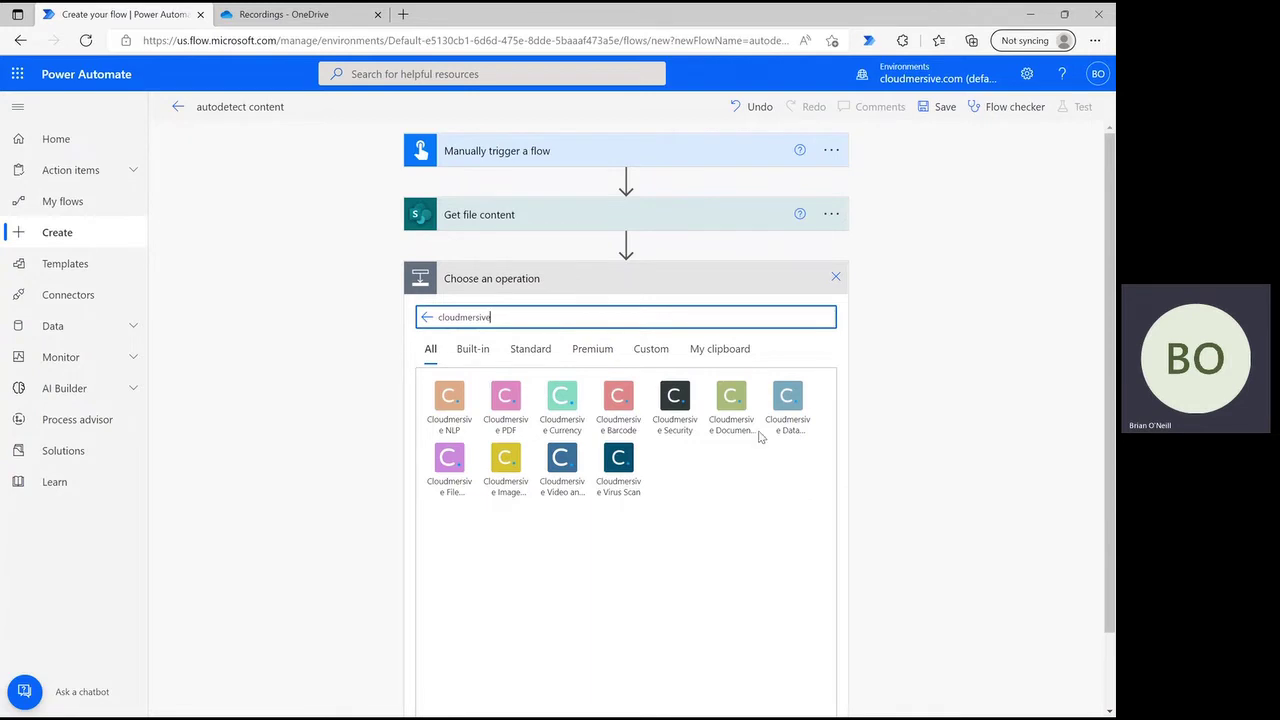
left_click(731, 400)
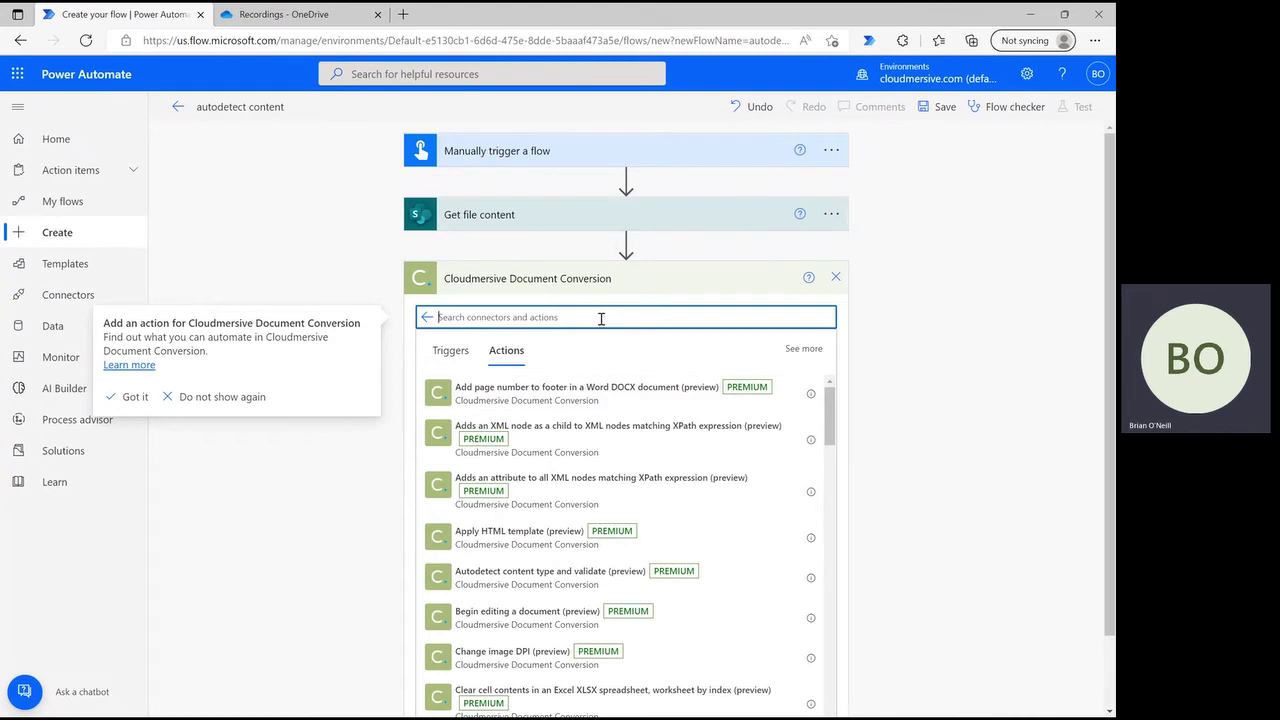
type("autodetect")
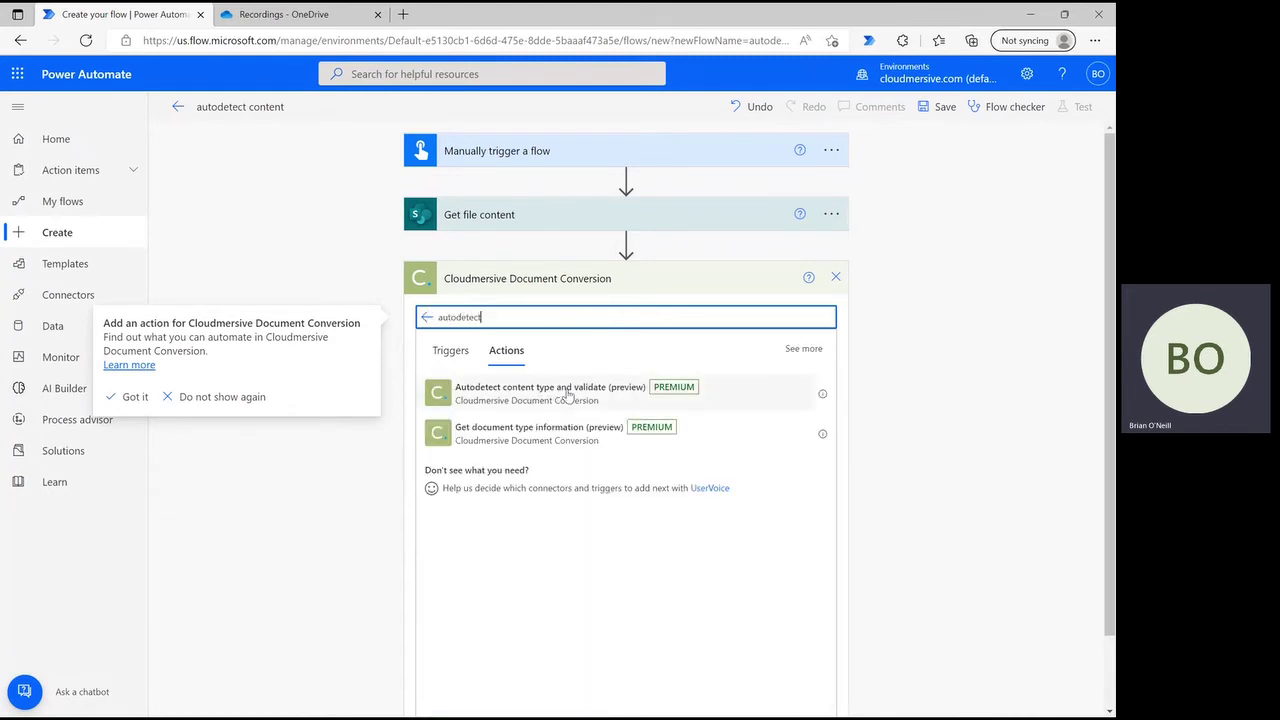
left_click(567, 395)
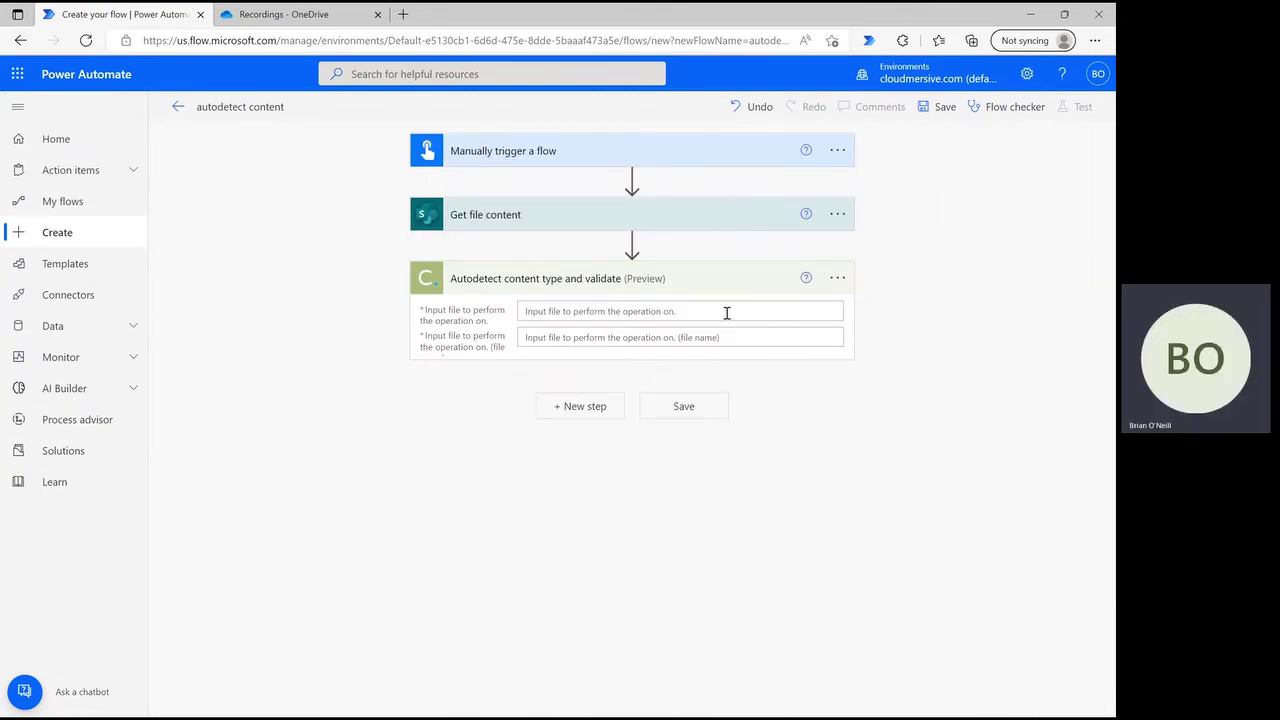
- Set the autodetect step's input file to the File Content dynamic output
left_click(727, 313)
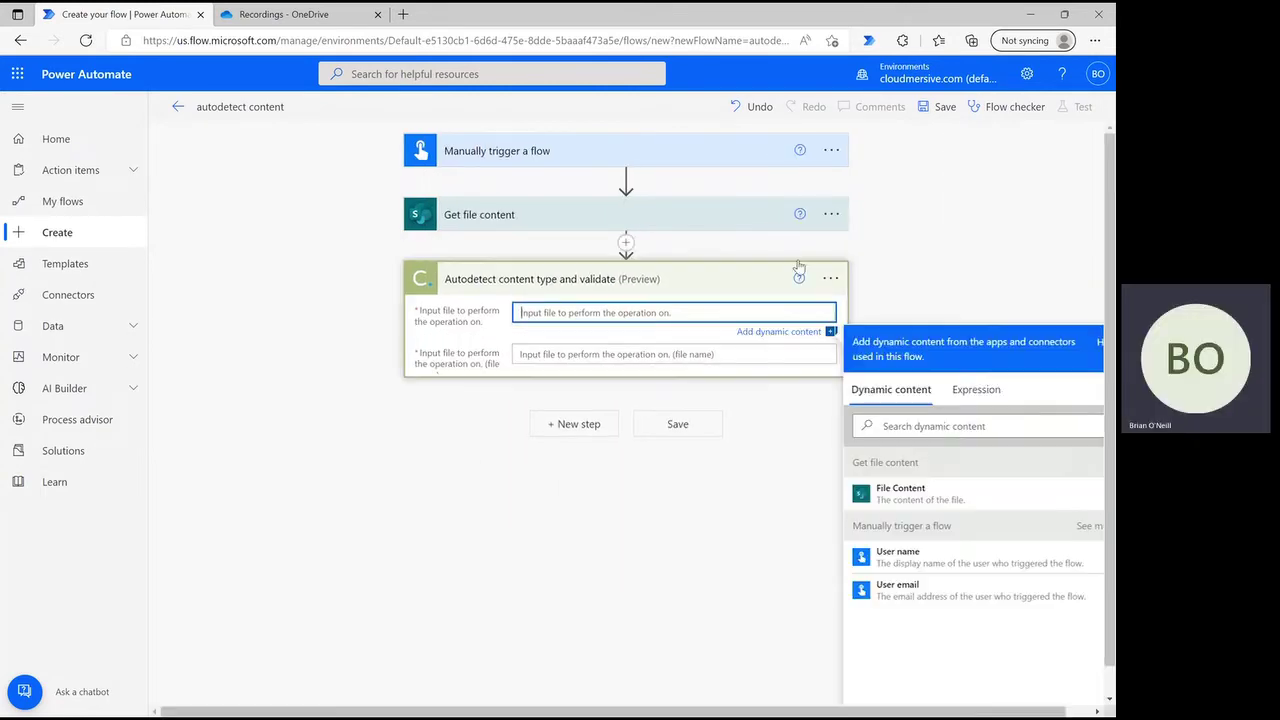
left_click(951, 500)
left_click(945, 280)
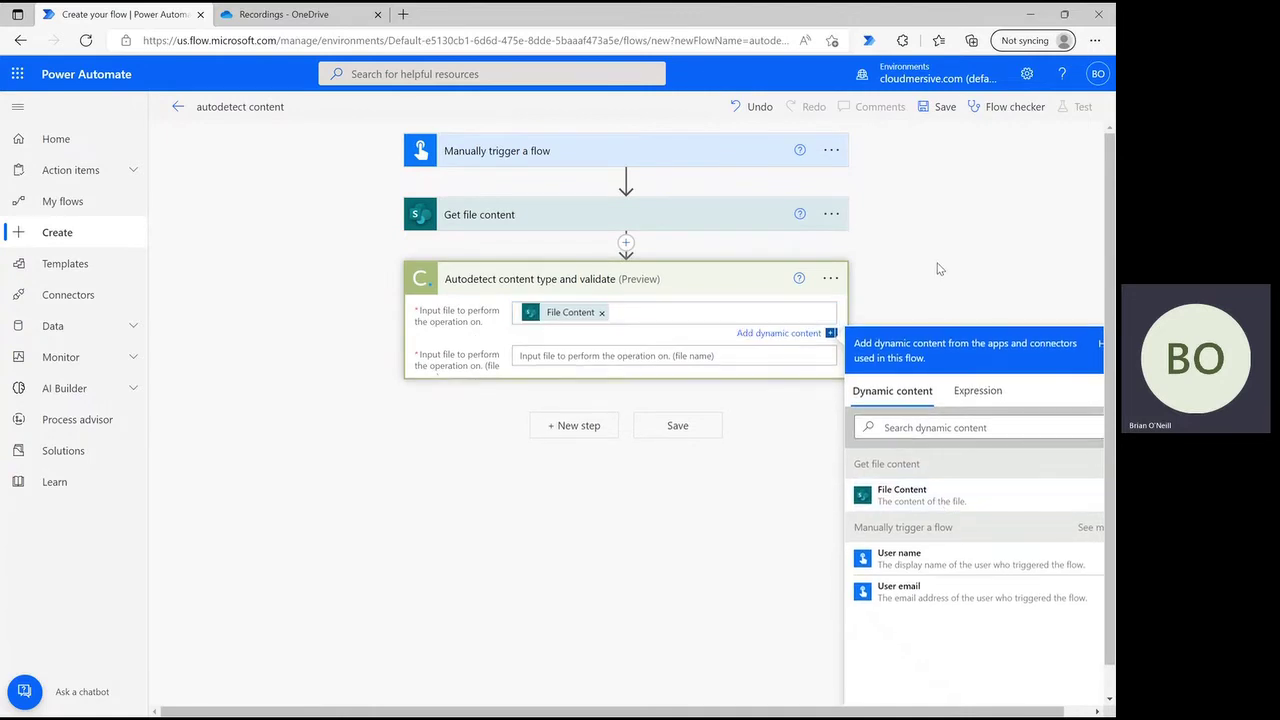
- Paste the path /Shared Documents/Power Automate Samples/Sample PDF.pdf as the autodetect file name
left_click(685, 214)
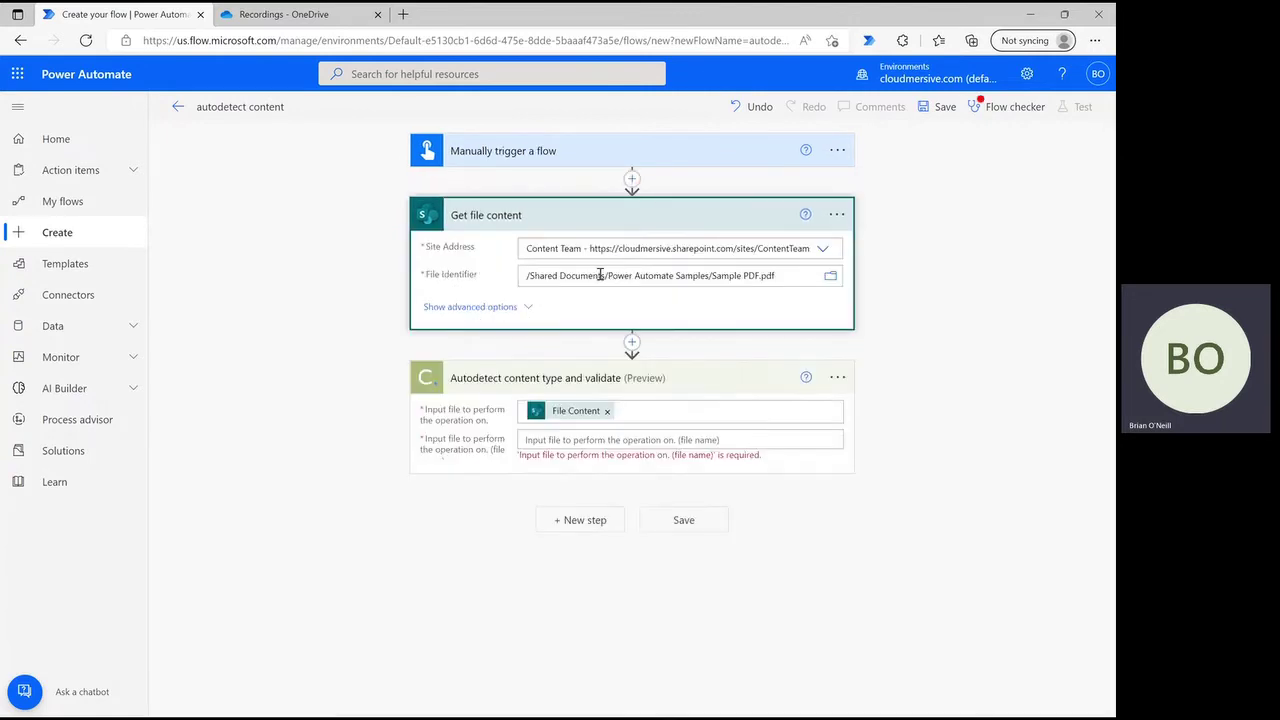
triple_click(600, 275)
key("ctrl+c")
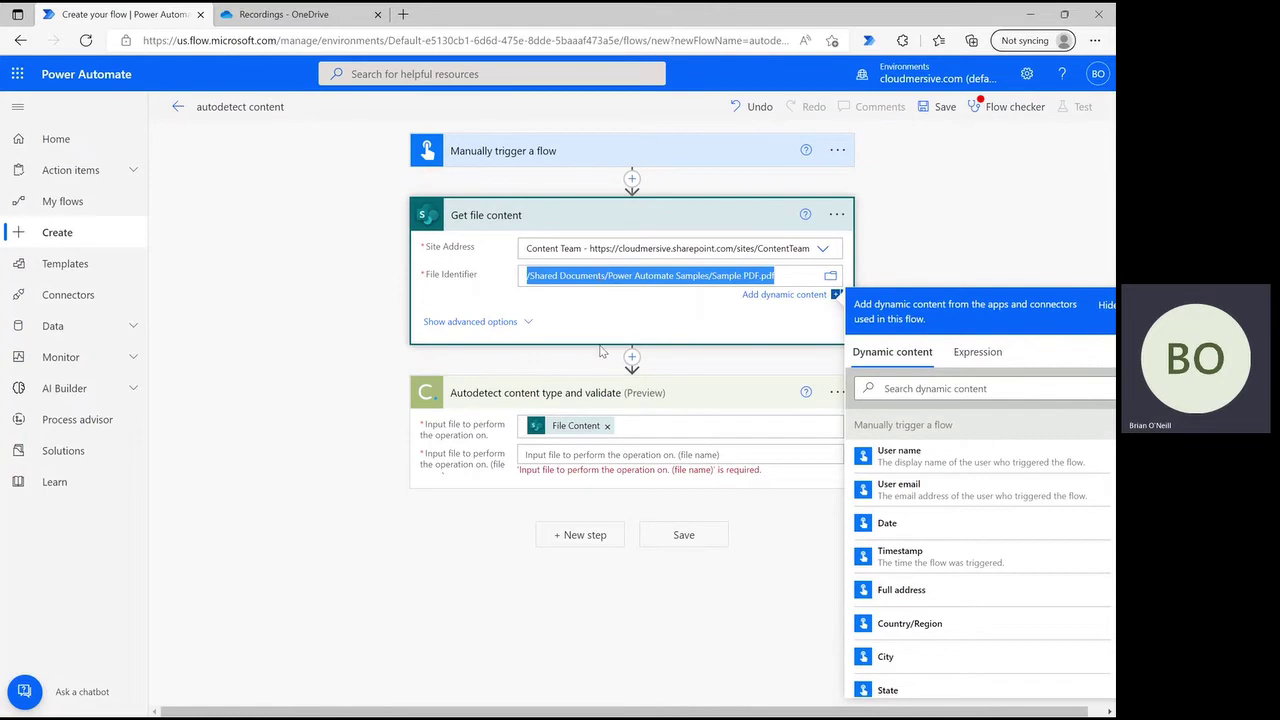
left_click(596, 455)
key("ctrl+v")
left_click(958, 392)
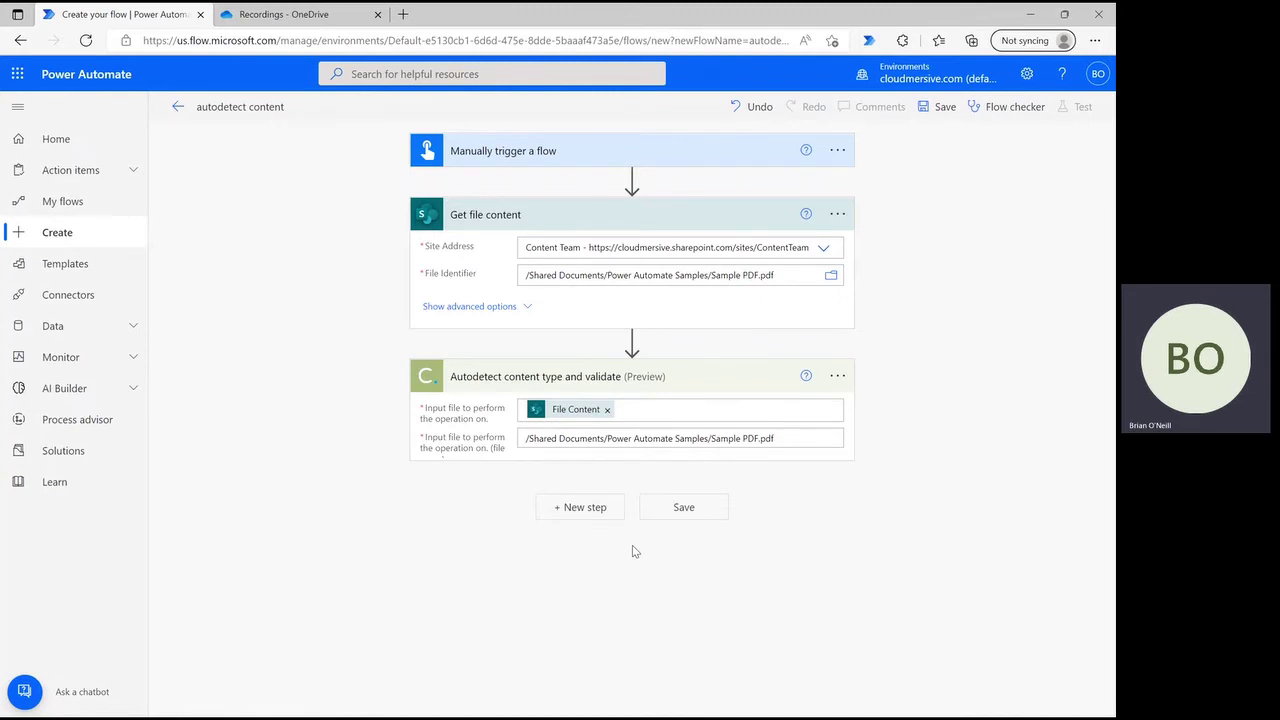
- Add a Condition for DocumentIsValid equal to False, then search 'outlook send an email' under If yes
left_click(595, 510)
left_click(574, 603)
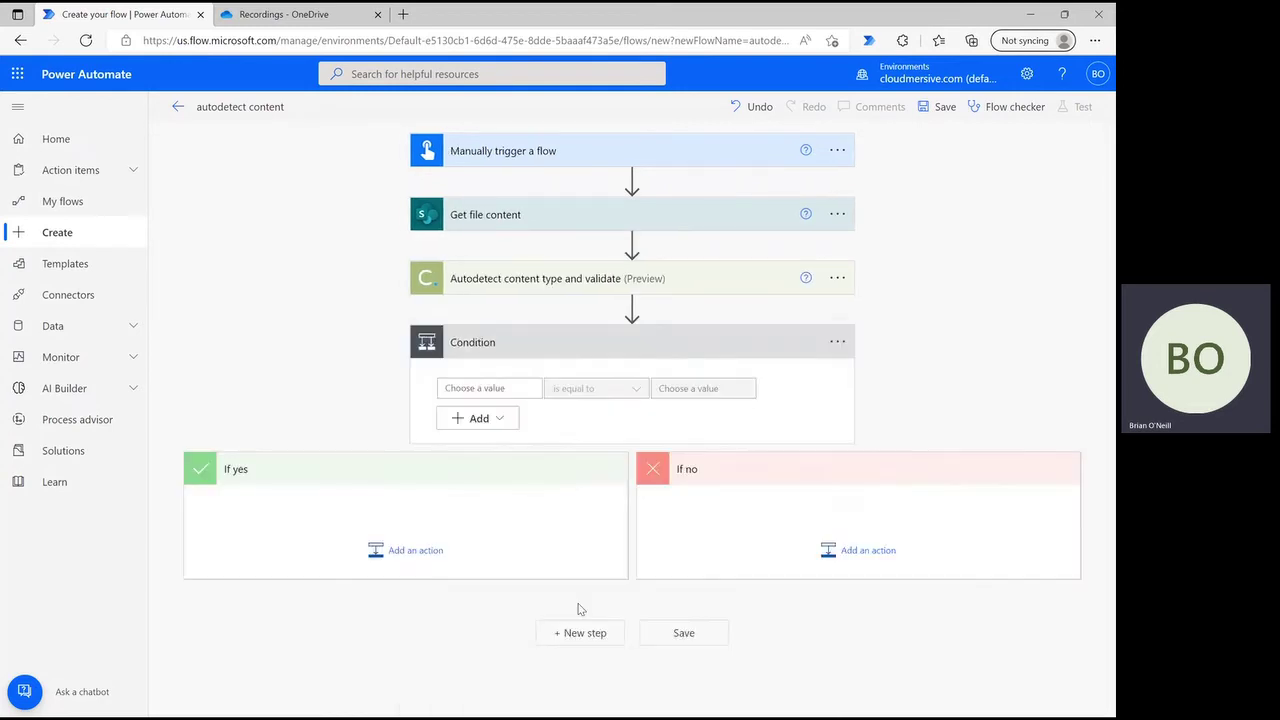
left_click(503, 388)
left_click(695, 572)
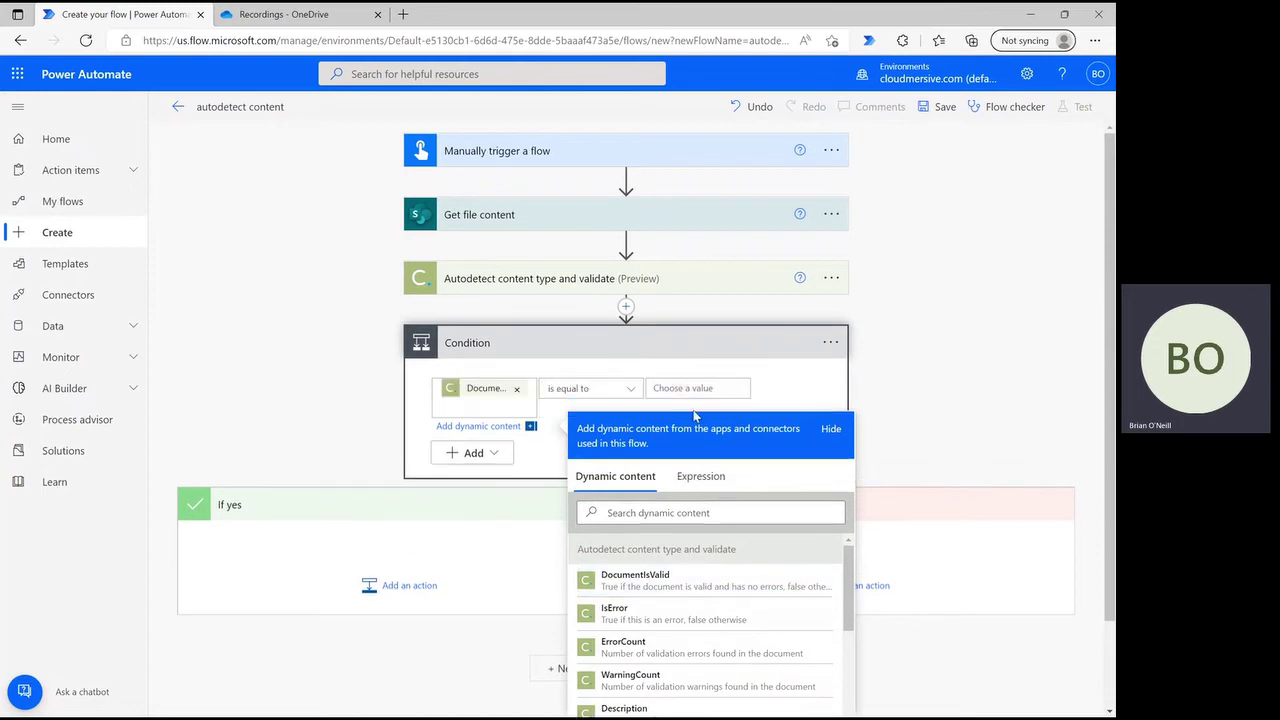
left_click(690, 390)
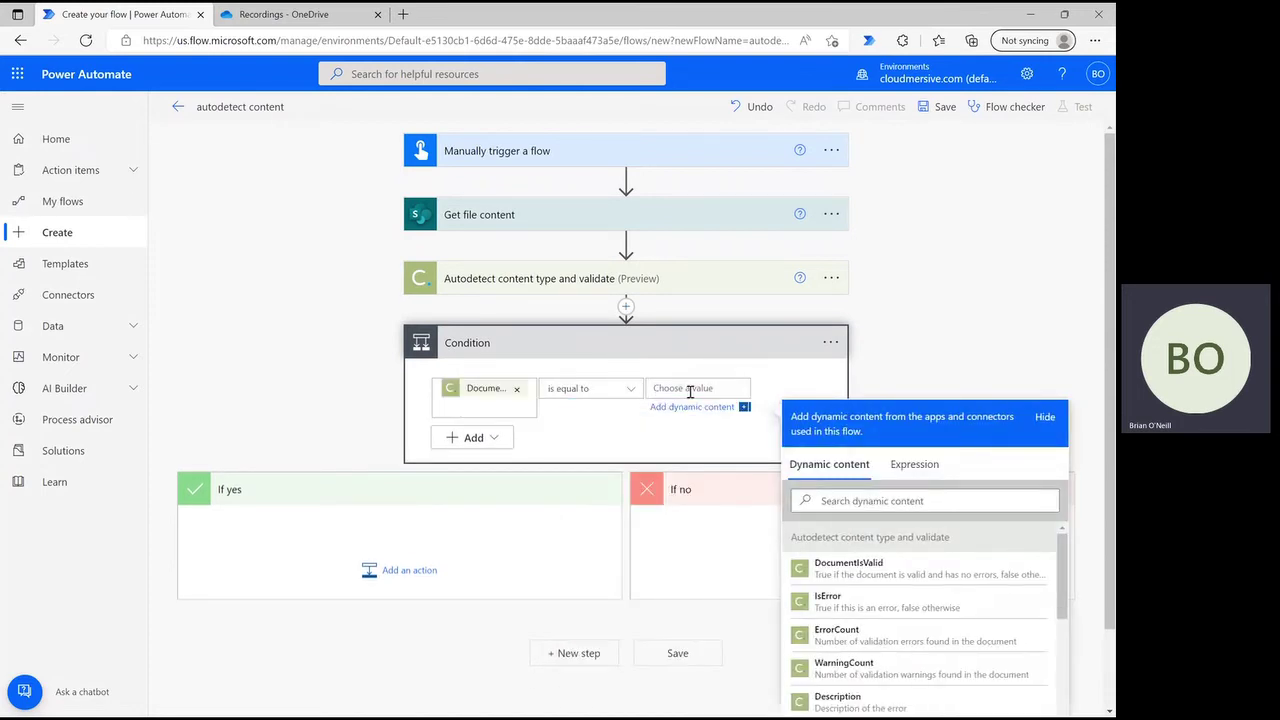
type("False")
left_click(362, 534)
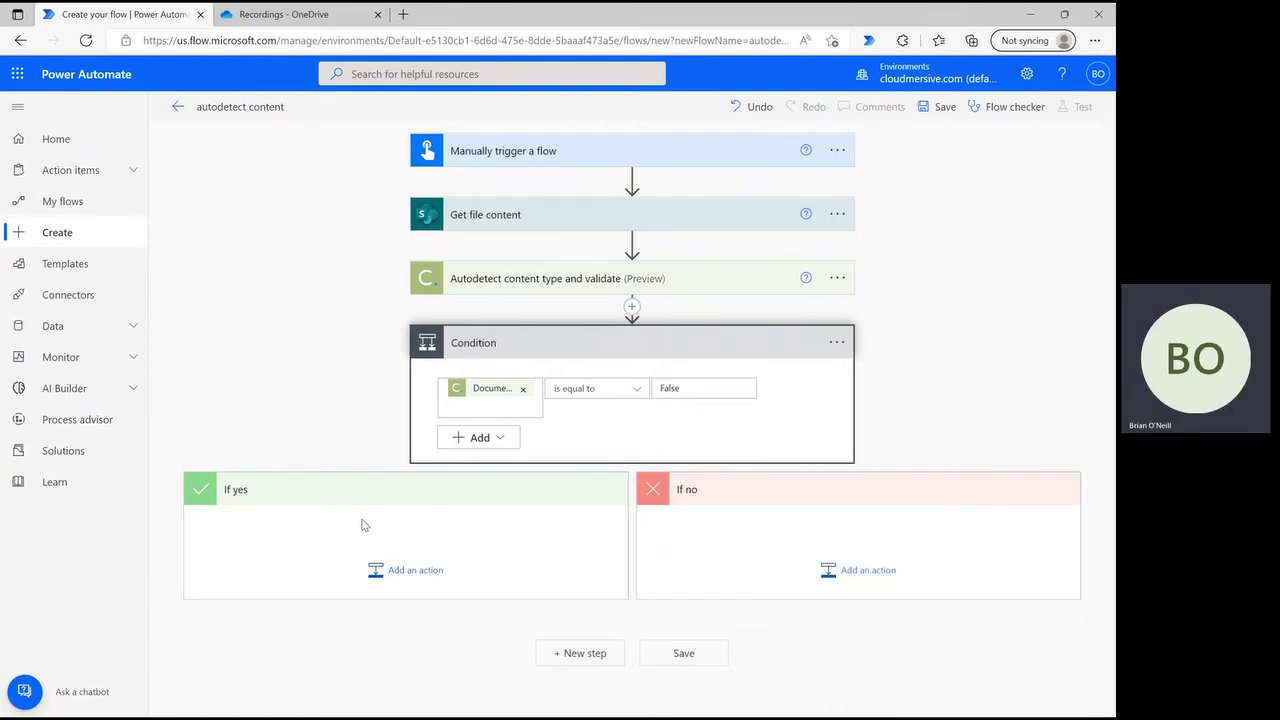
left_click(417, 581)
type("outlook send an email")
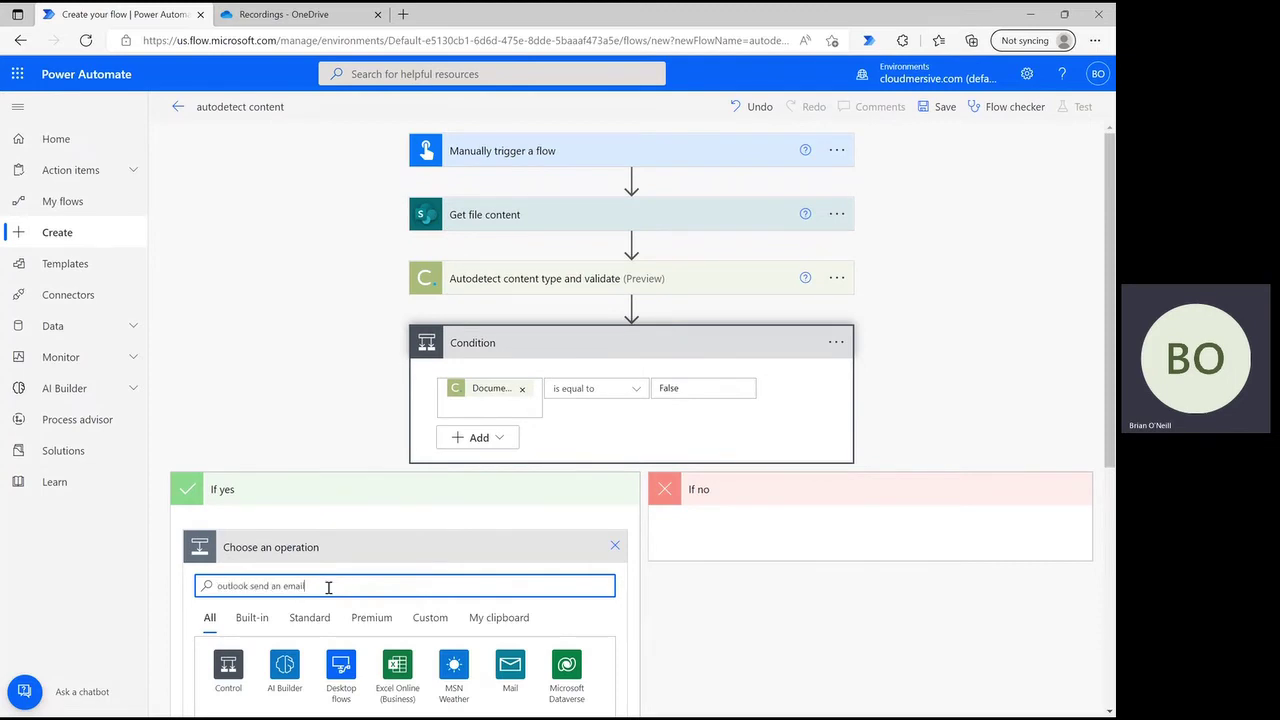
- Add Send an email (V2) to the chosen recipient with subject 'Document found to be invalid!'
scroll(328, 590, "down", 4)
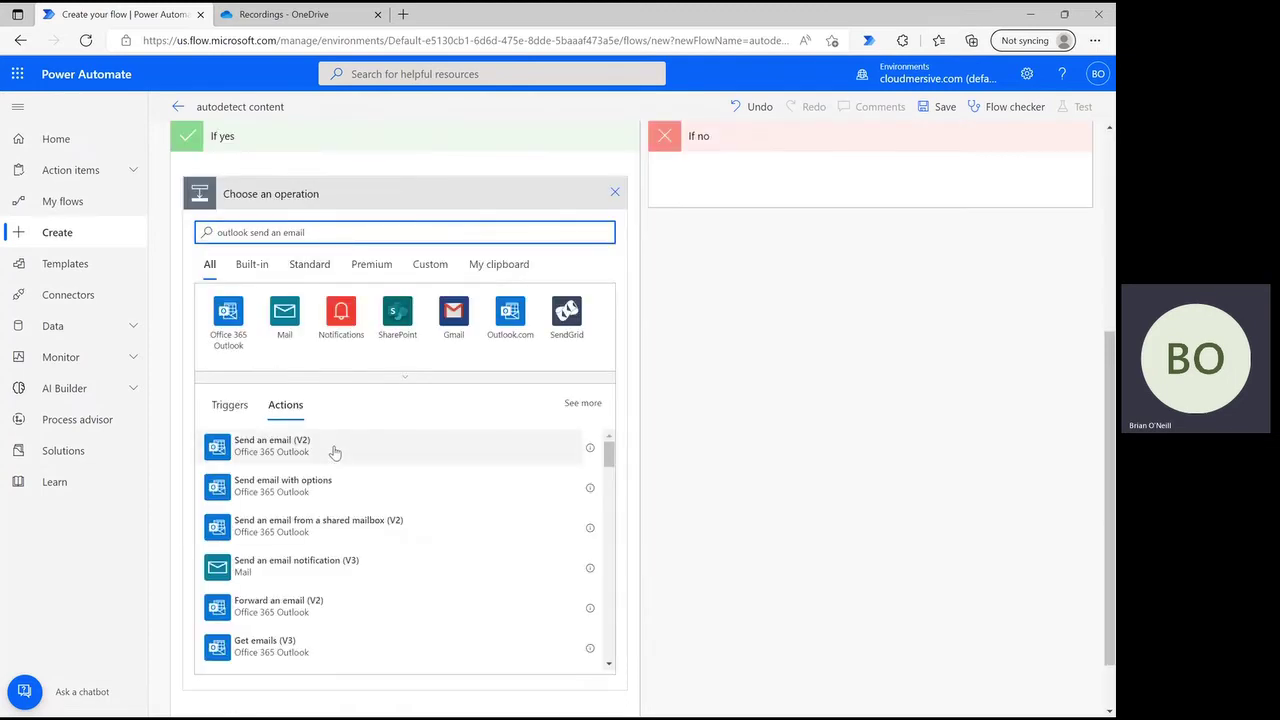
left_click(335, 453)
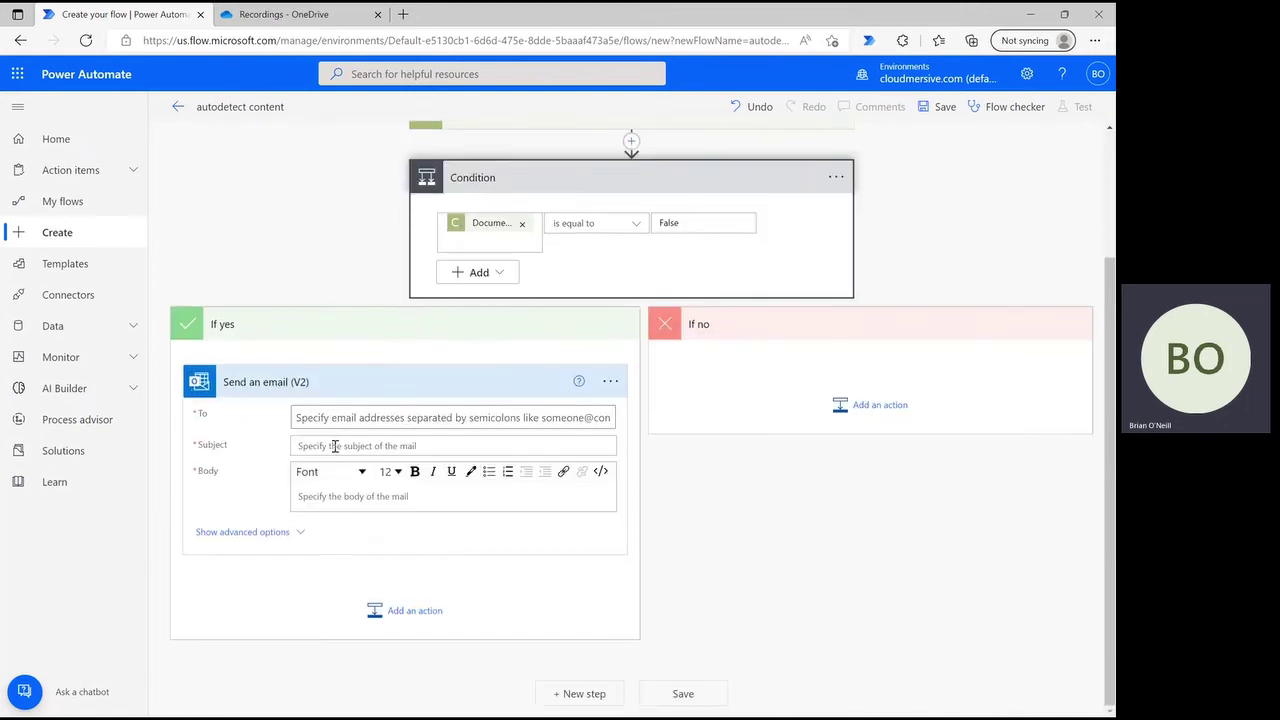
left_click(406, 417)
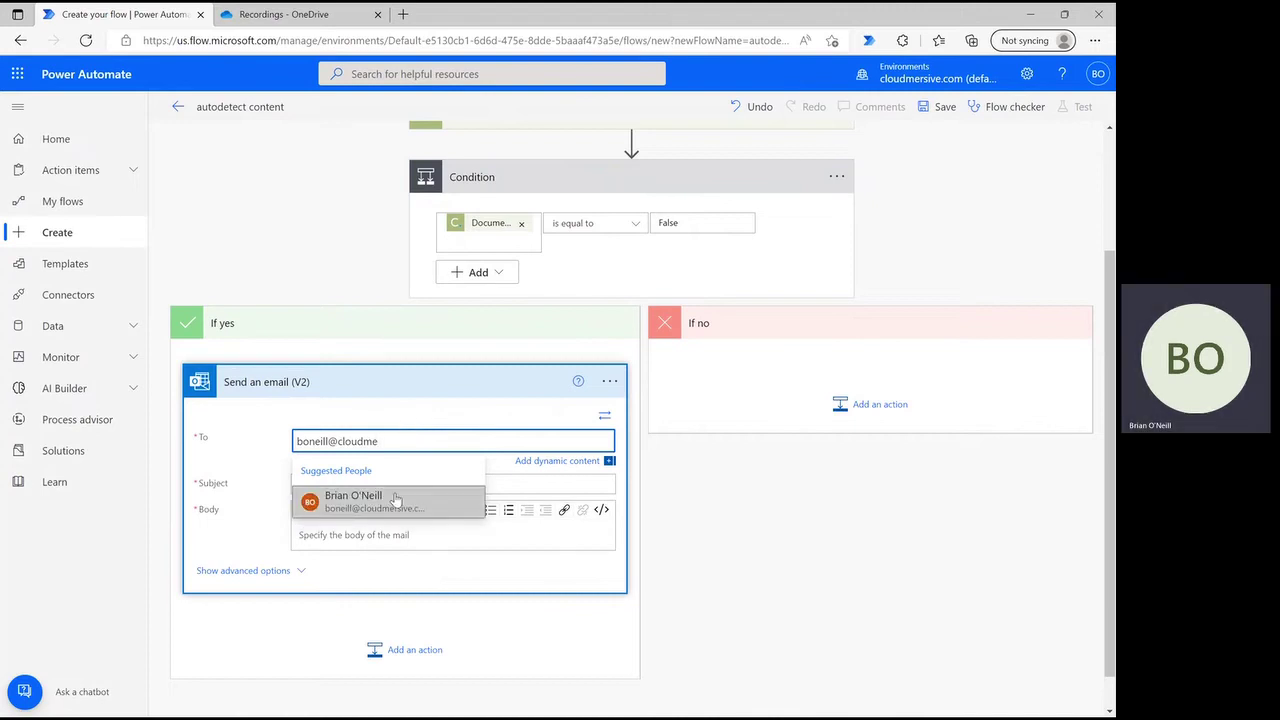
left_click(392, 500)
left_click(397, 483)
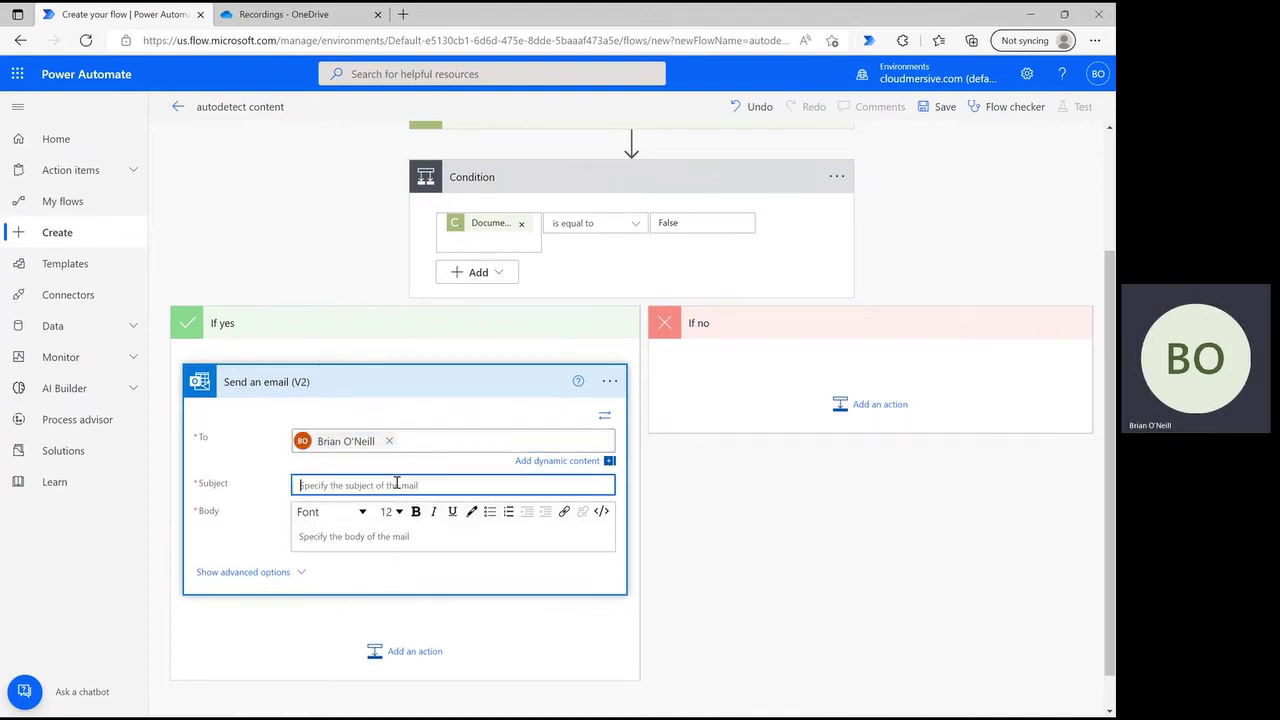
type("Document found to be invalid!")
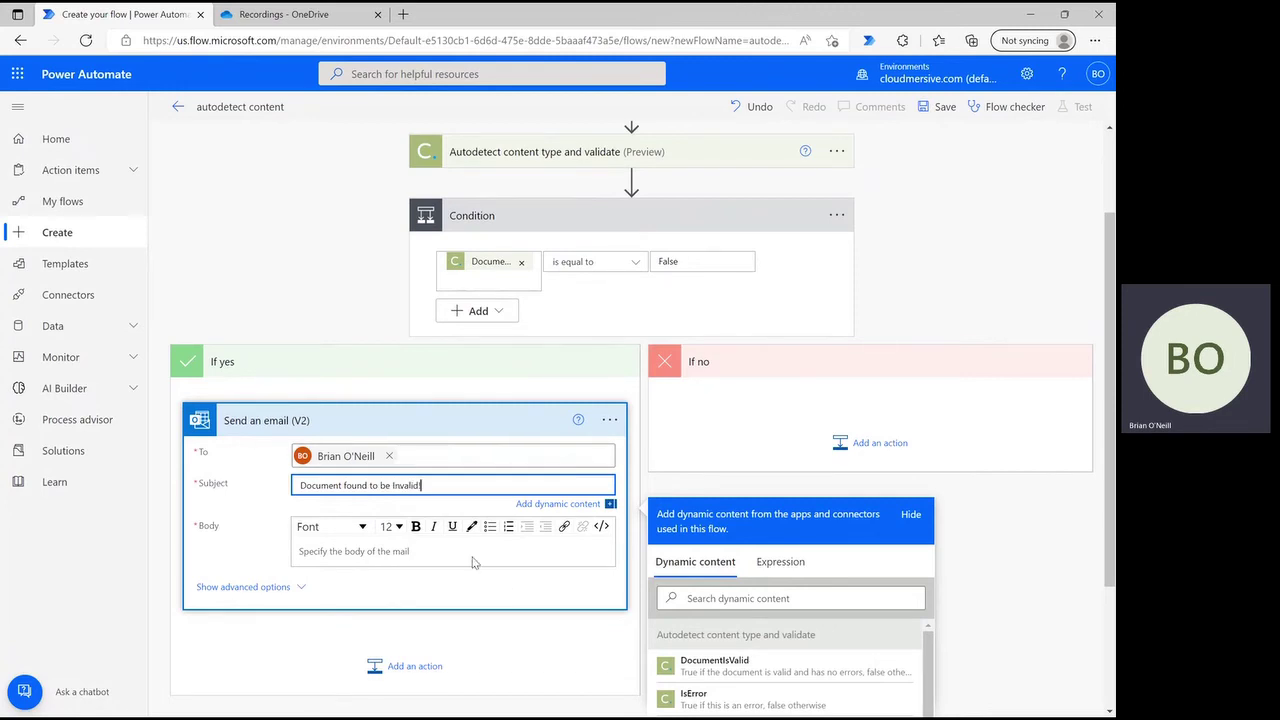
- Start the email body with 'Error details:' followed by the error Description token
left_click(474, 560)
type("Error")
key("BackSpace")
key("BackSpace")
type("ror details:")
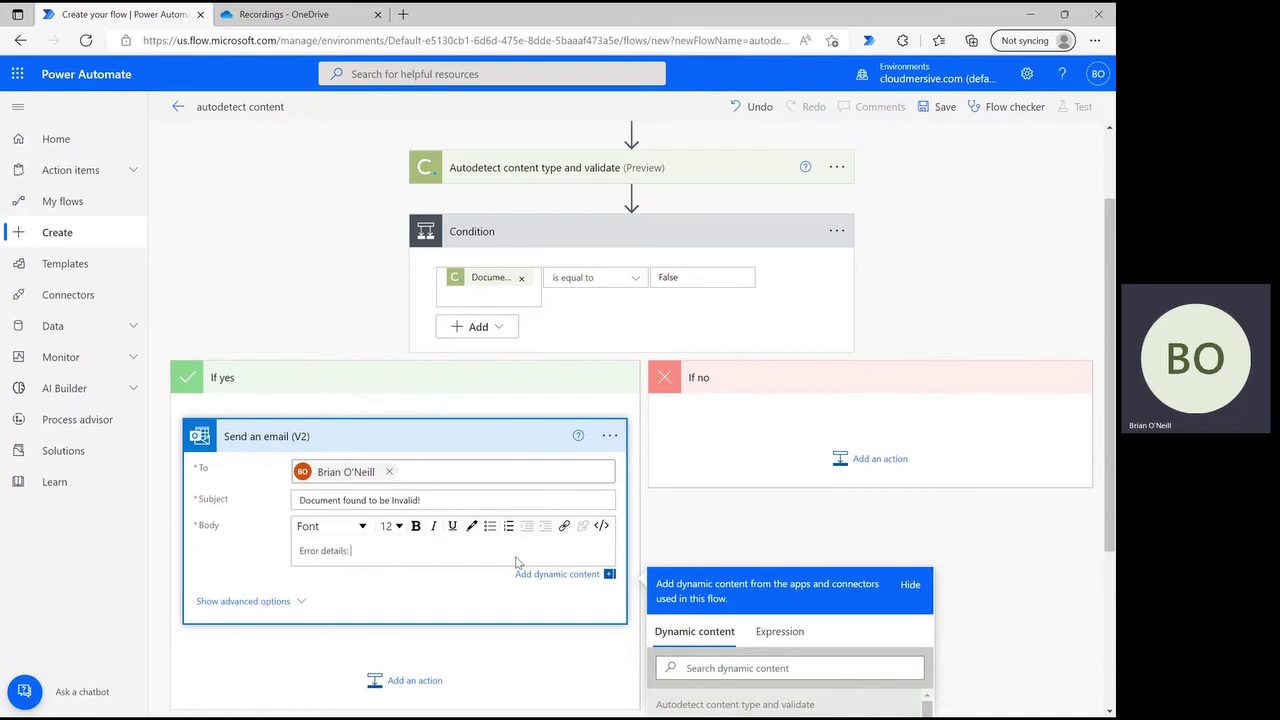
scroll(517, 563, "down", 2)
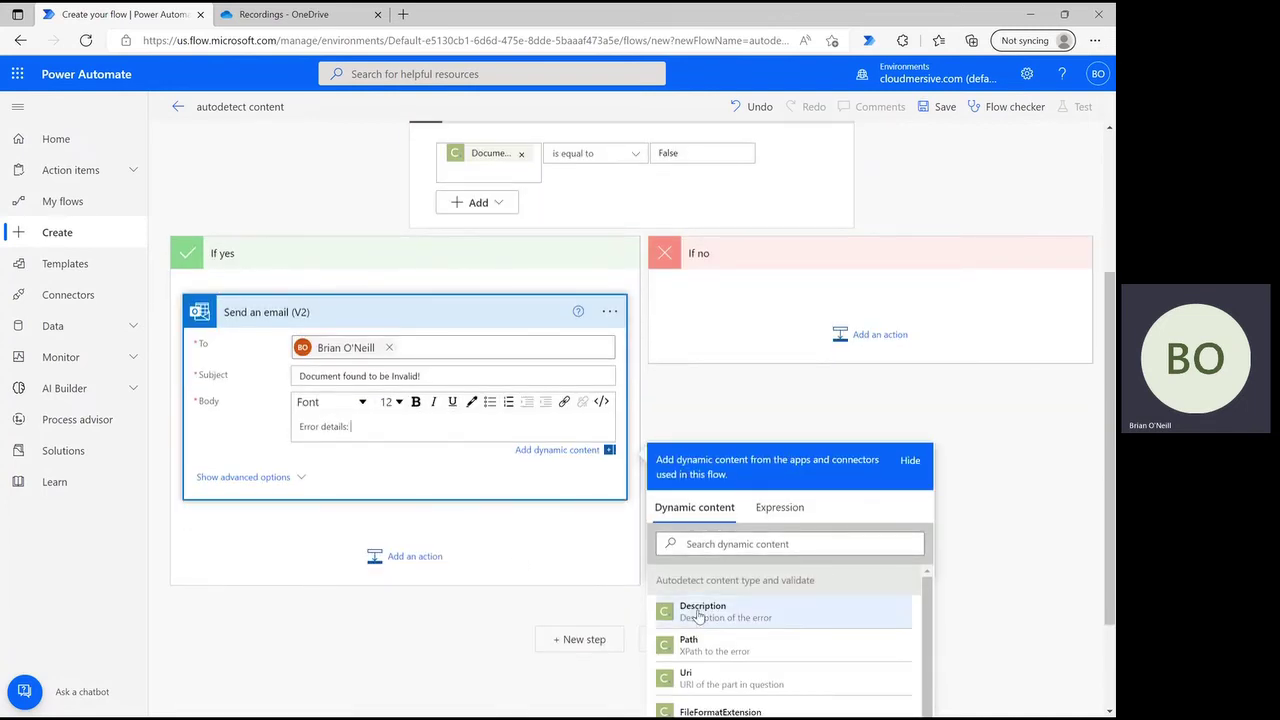
left_click(699, 615)
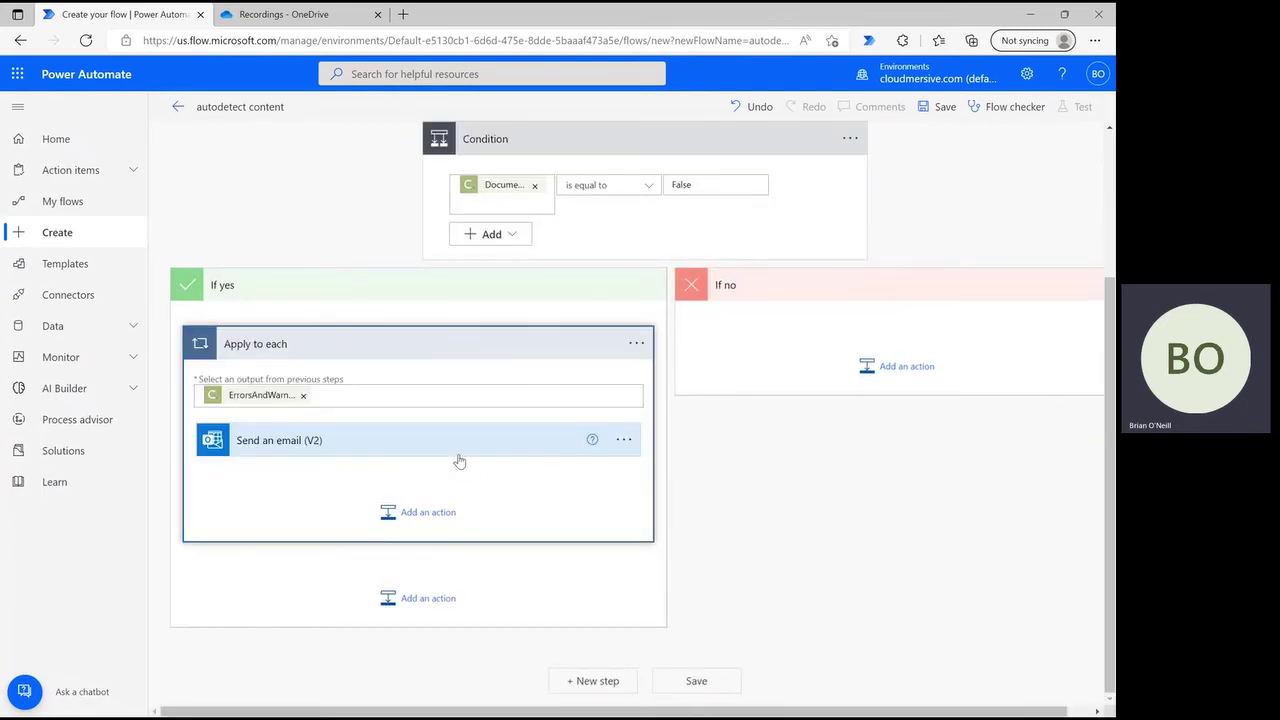
left_click(436, 453)
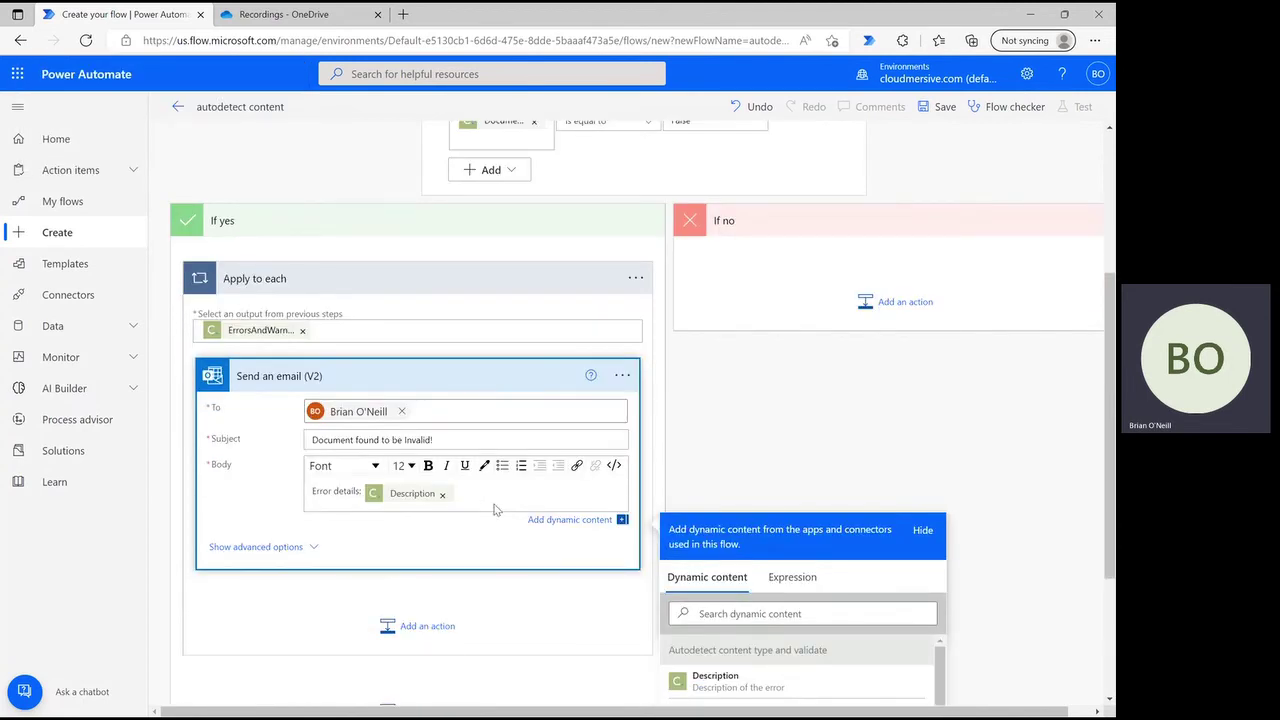
- Add a 'Path' line with the error Path token to the email body
key("Return")
scroll(571, 522, "down", 2)
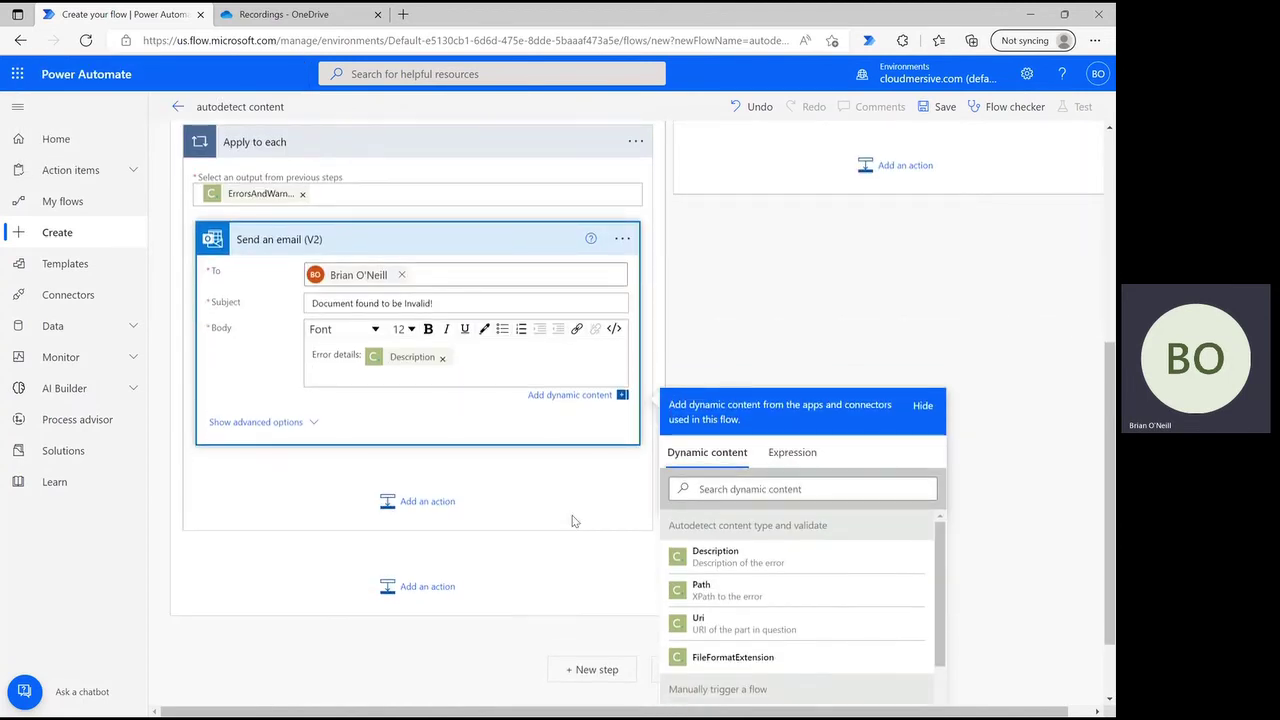
type("Path:")
left_click(700, 590)
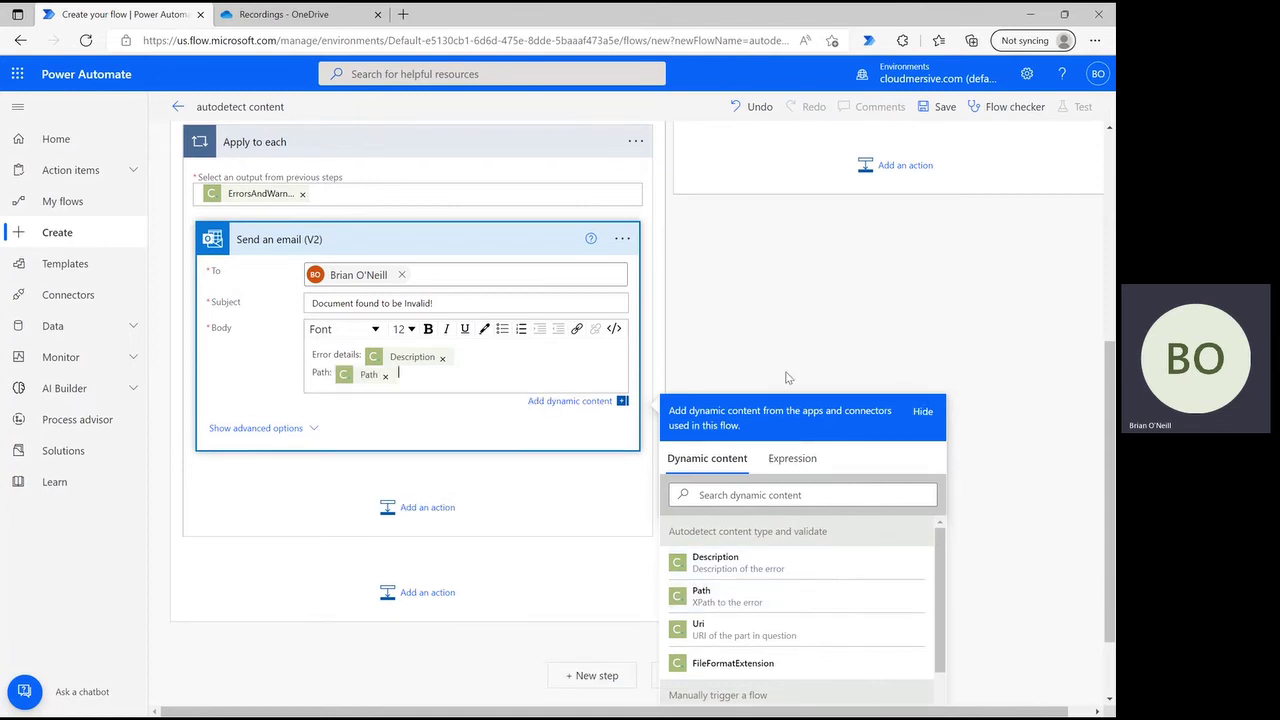
left_click(806, 325)
scroll(948, 408, "up", 4)
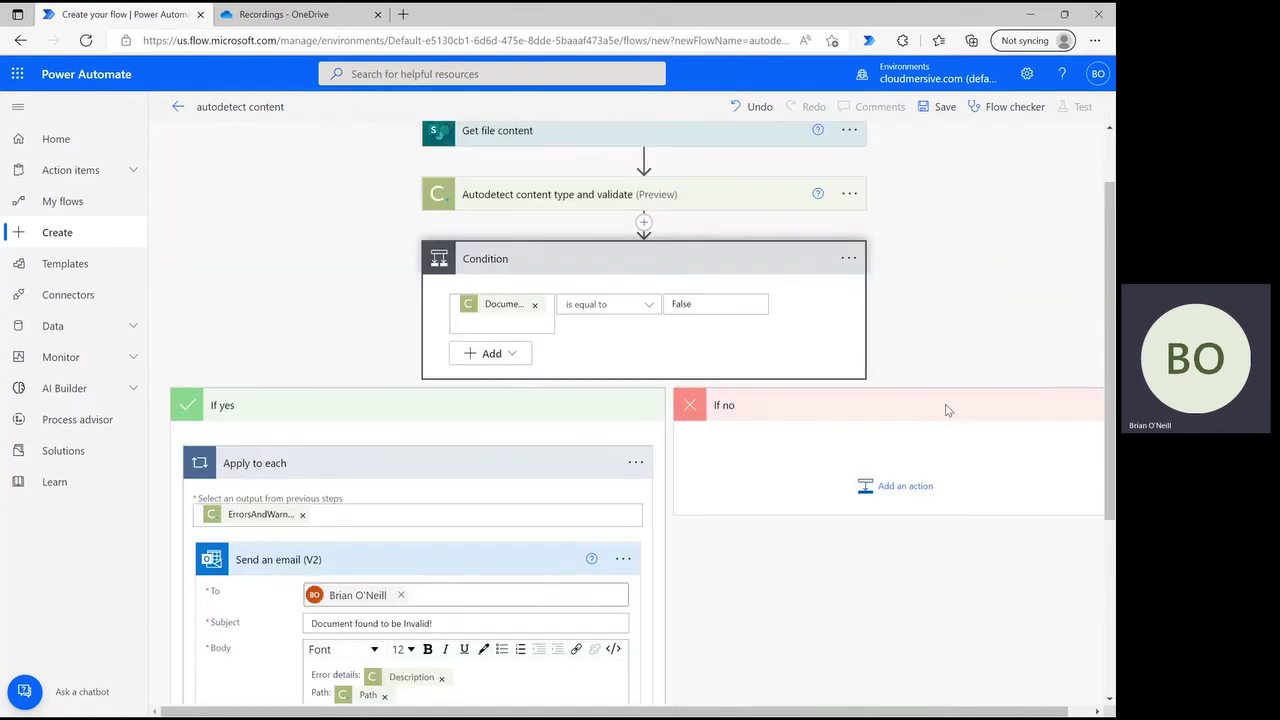
scroll(948, 410, "down", 5)
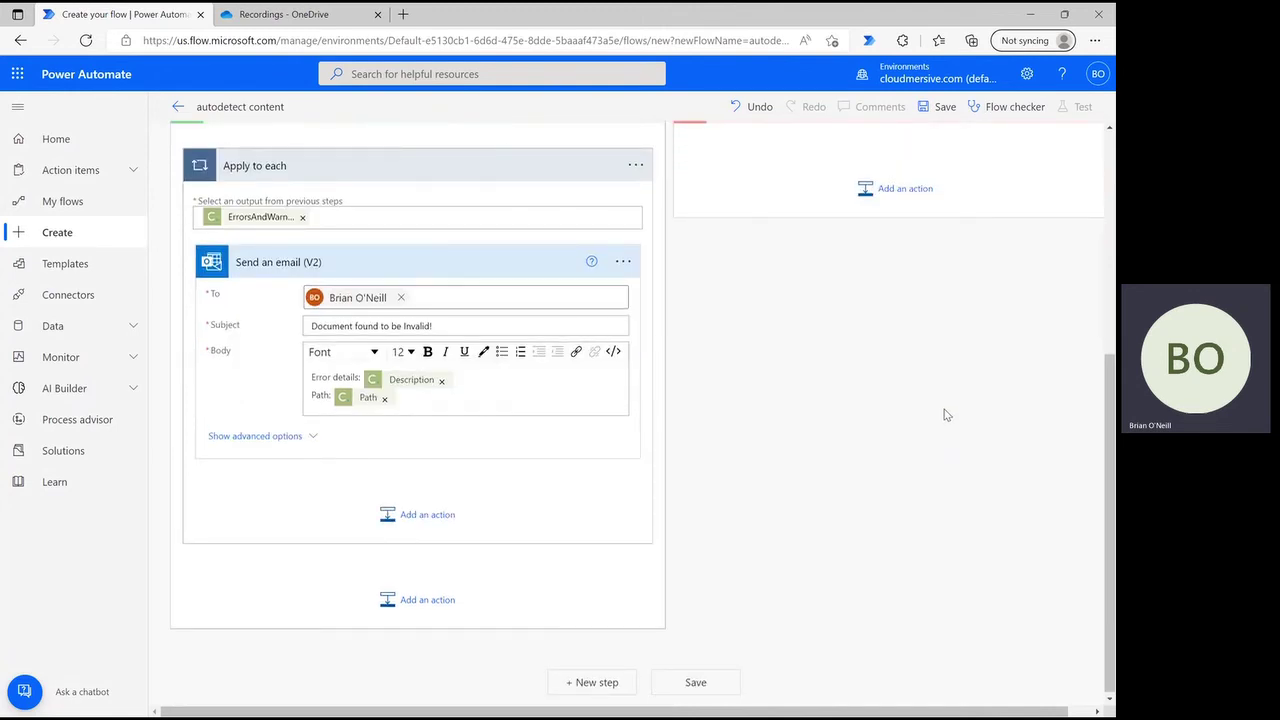
- Save the flow and start a manual test run of autodetect content
left_click(697, 683)
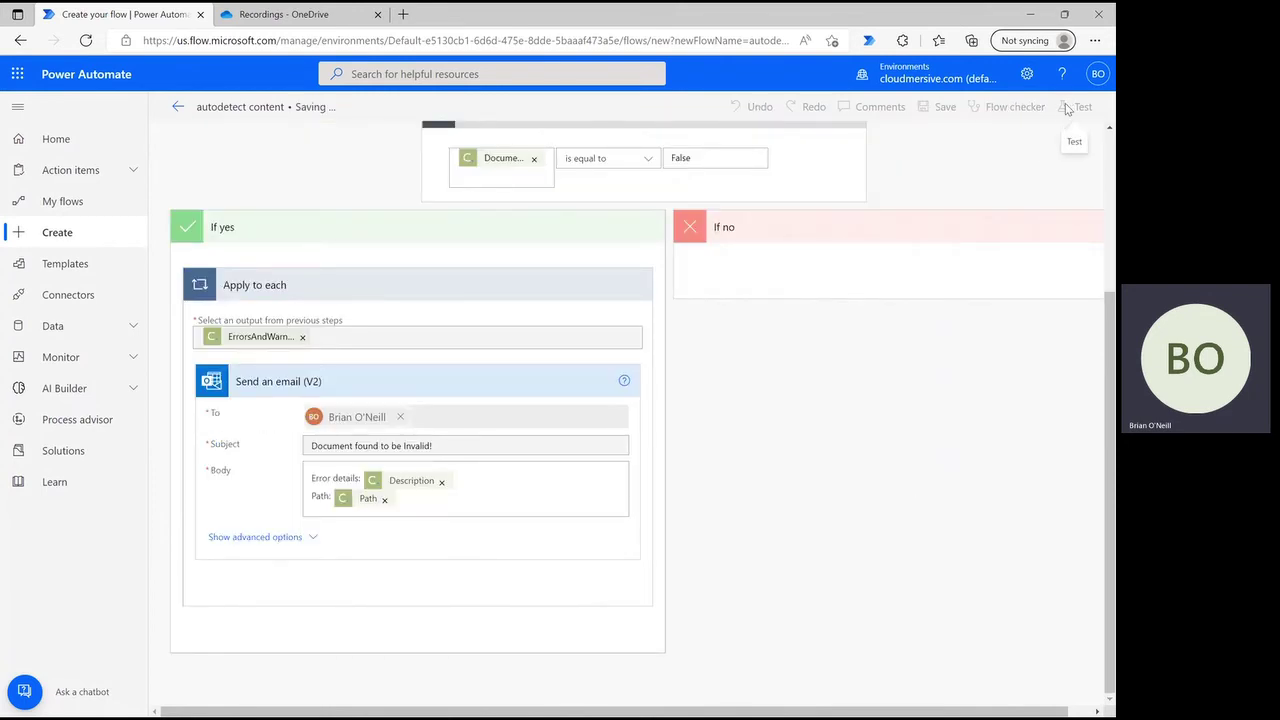
left_click(1064, 106)
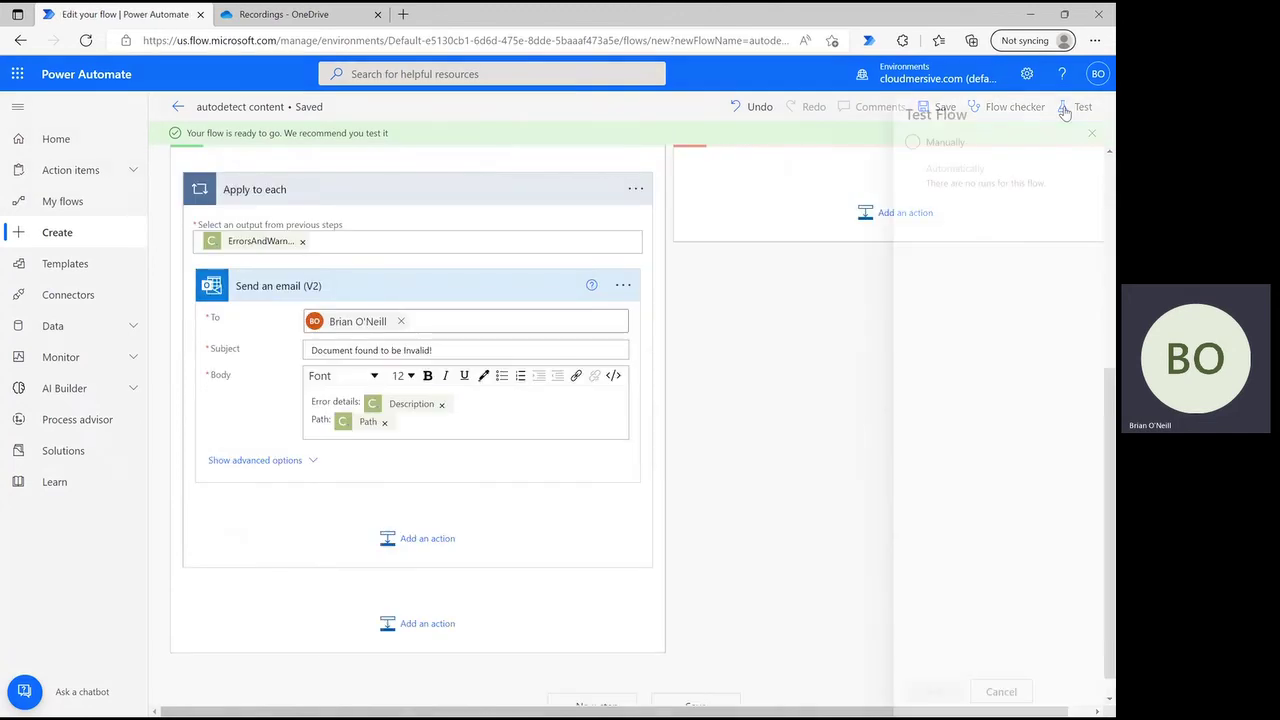
left_click(910, 157)
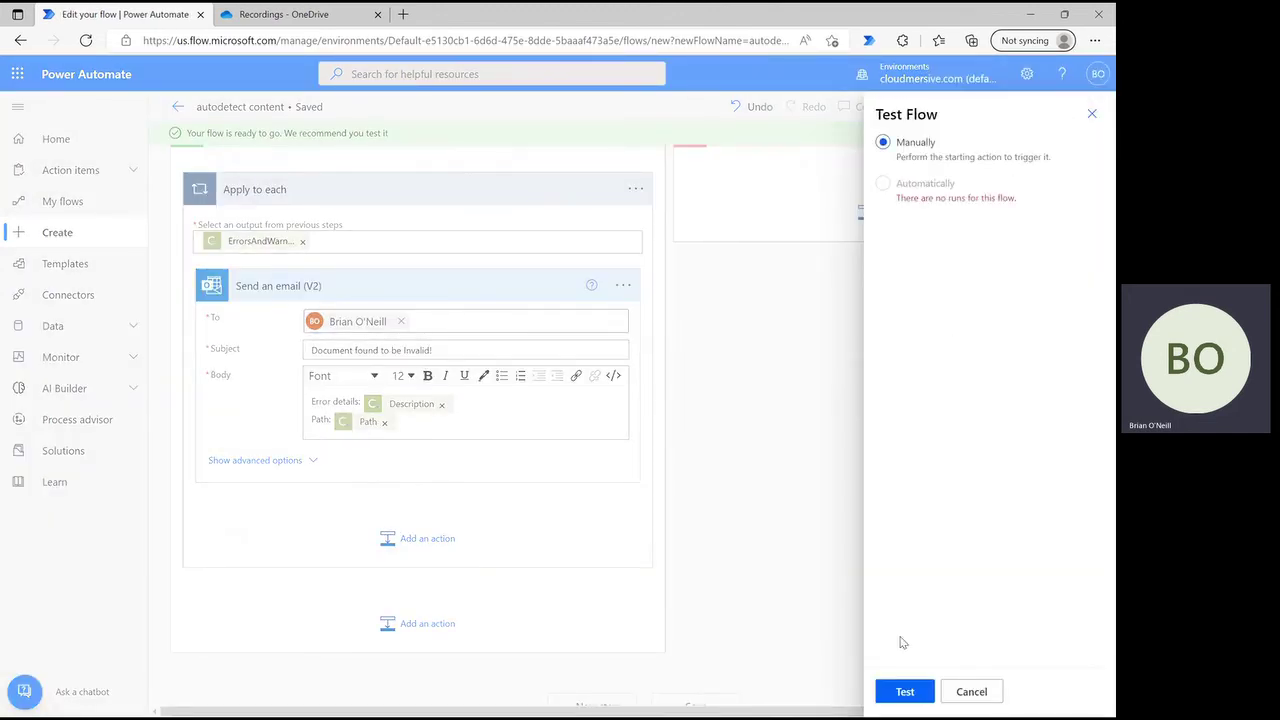
left_click(904, 691)
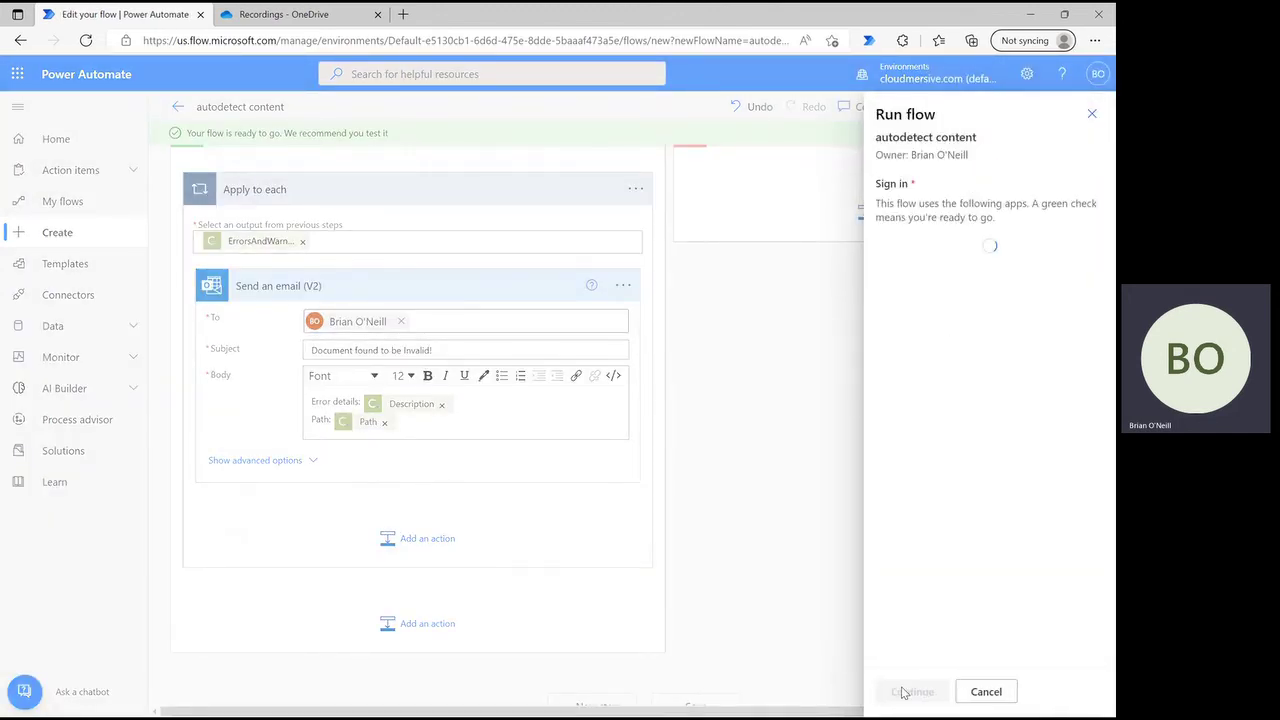
left_click(904, 691)
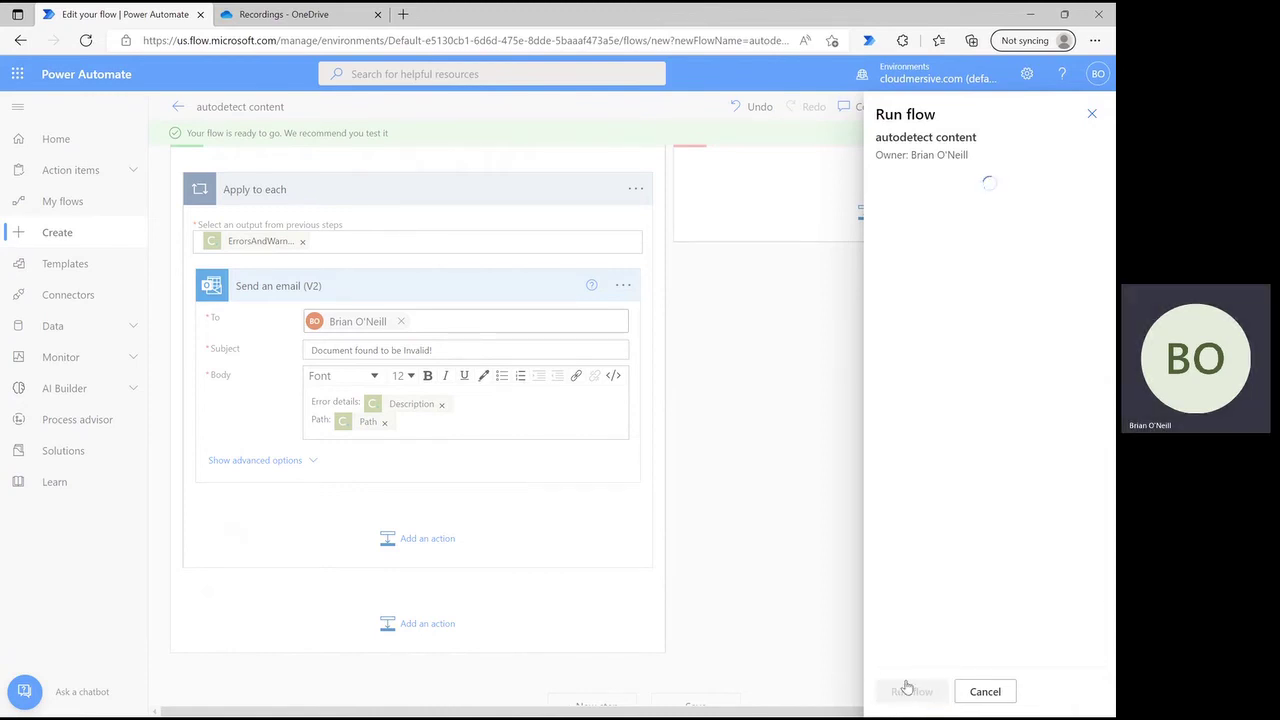
left_click(907, 688)
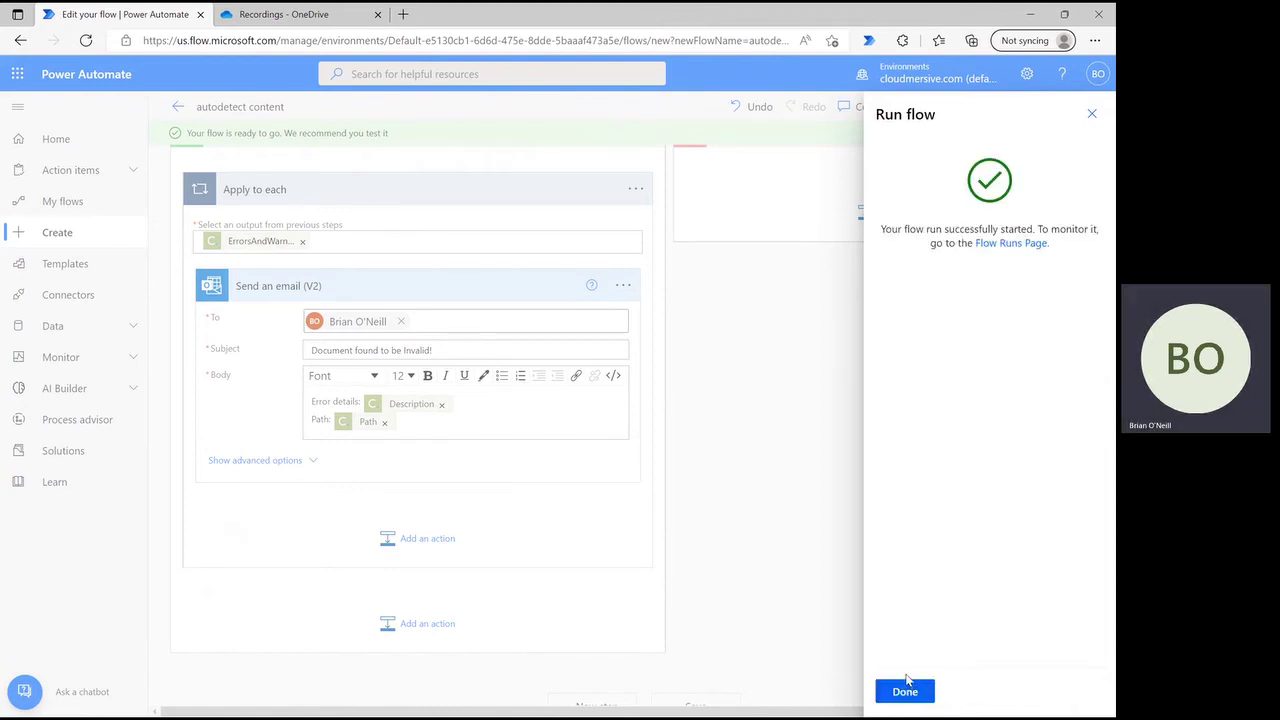
left_click(907, 683)
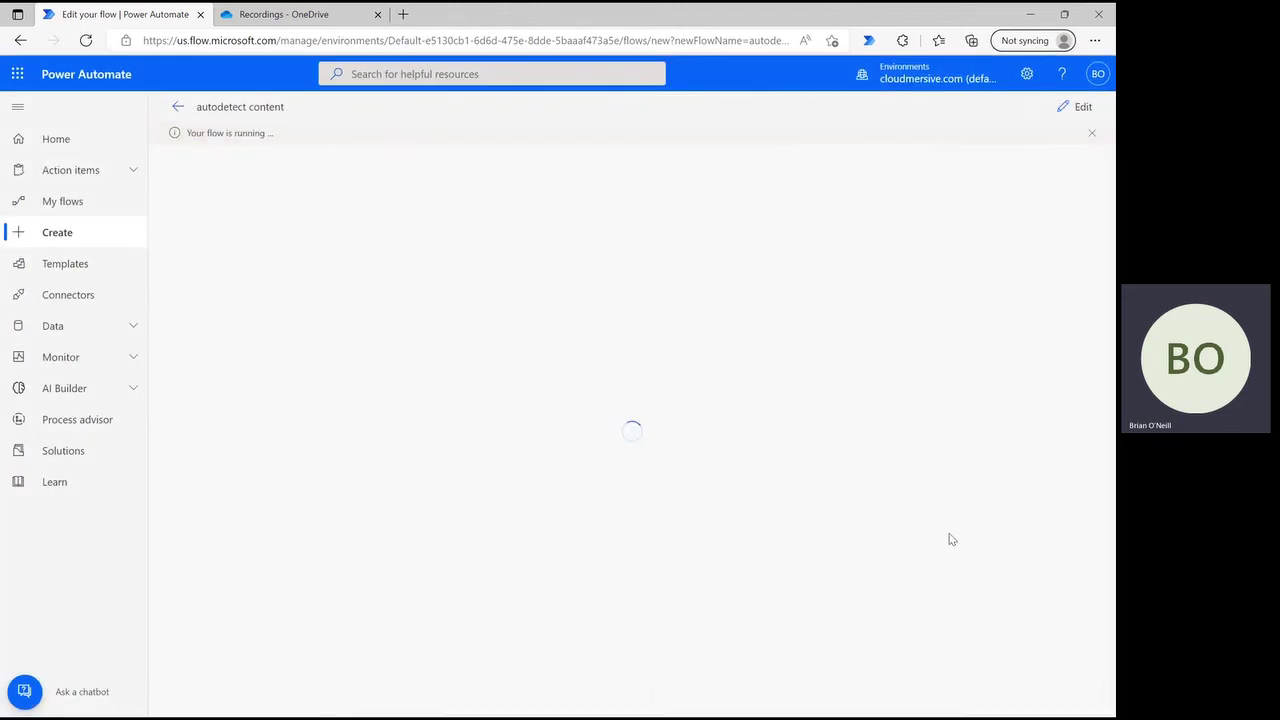